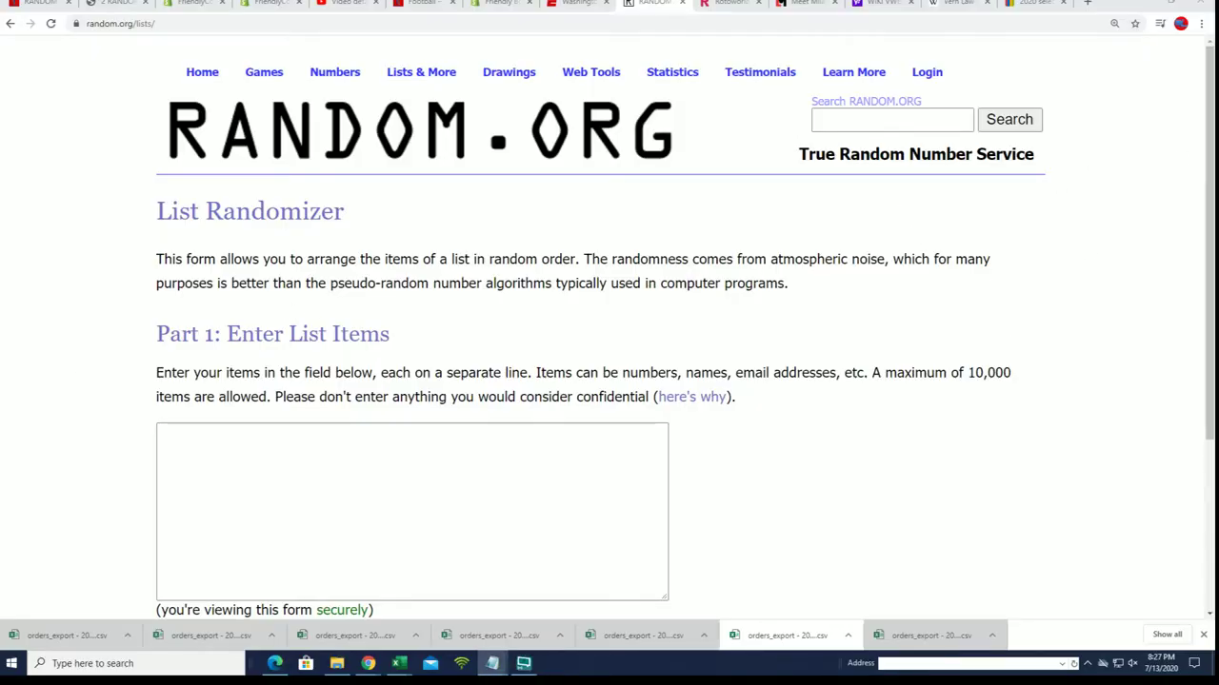
# Copy the full list of owner names from the Notepad notes
pyautogui.click(492, 663)
pyautogui.moveTo(657, 133); pyautogui.dragTo(559, 115)
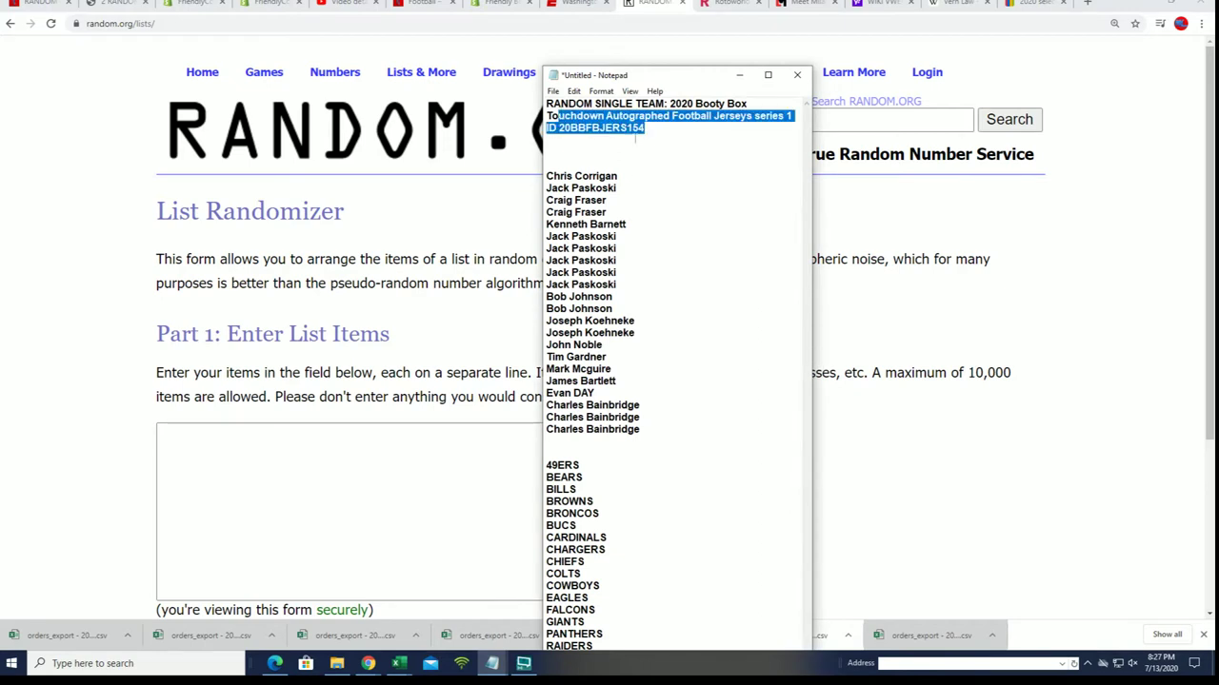
pyautogui.moveTo(646, 128); pyautogui.dragTo(546, 127)
pyautogui.moveTo(641, 430); pyautogui.dragTo(545, 176)
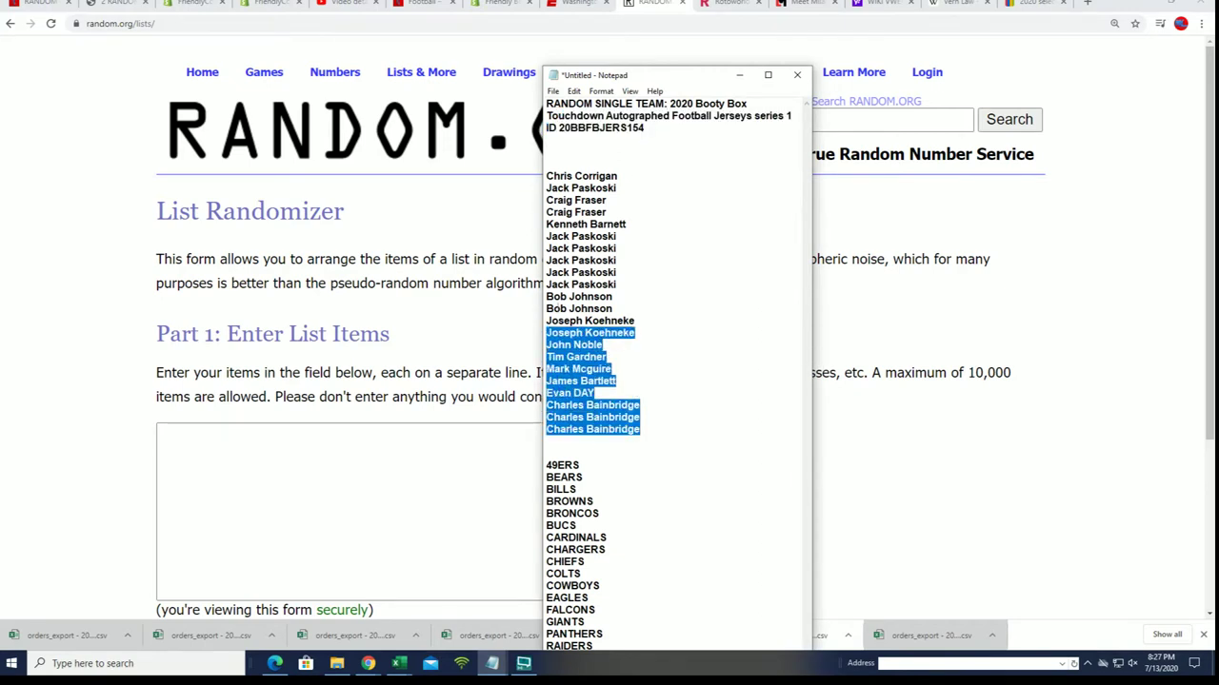
pyautogui.rightClick(564, 211)
pyautogui.click(609, 261)
# Paste the owner names into the List Randomizer's list box
pyautogui.click(188, 433)
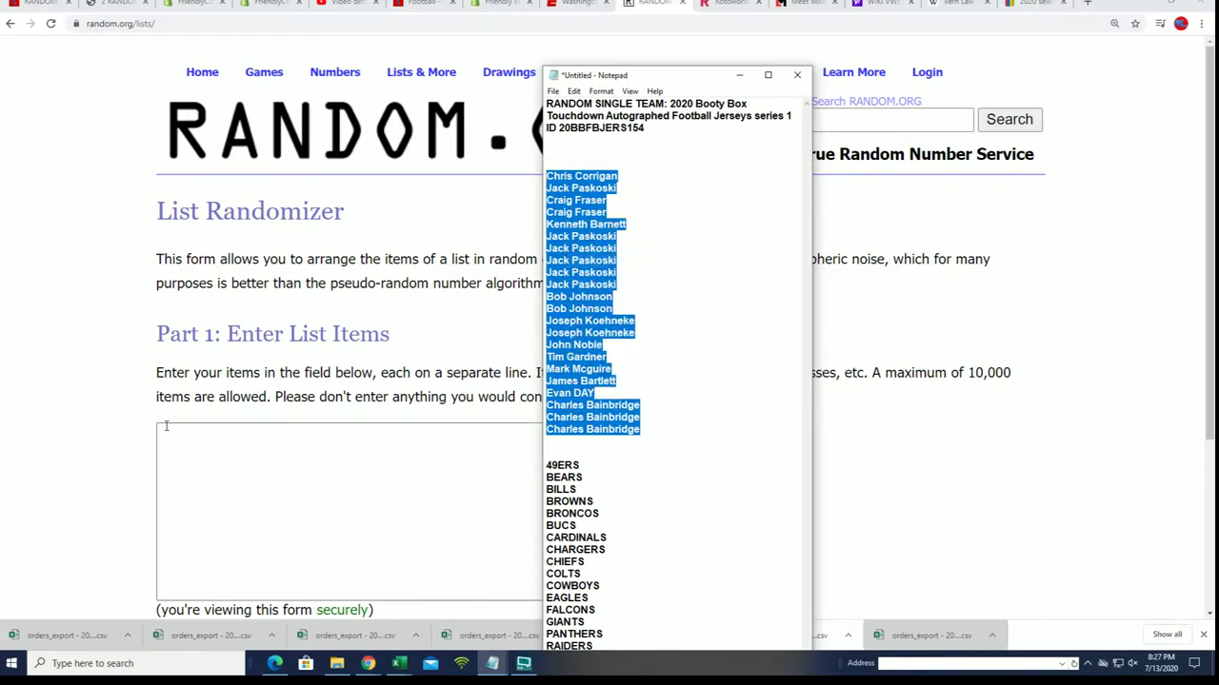
pyautogui.rightClick(188, 433)
pyautogui.click(219, 531)
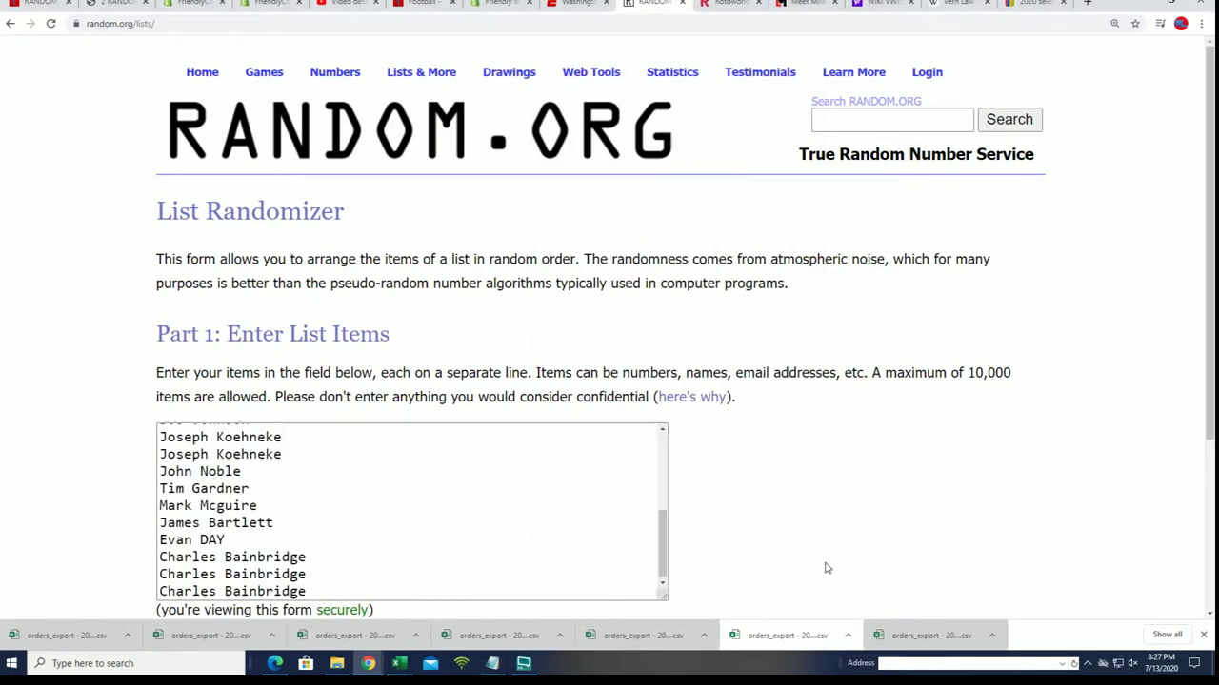
# Randomize the 22 owner names, then reshuffle them six more times with Again!
pyautogui.scroll(-3, 825, 566)
pyautogui.click(217, 485)
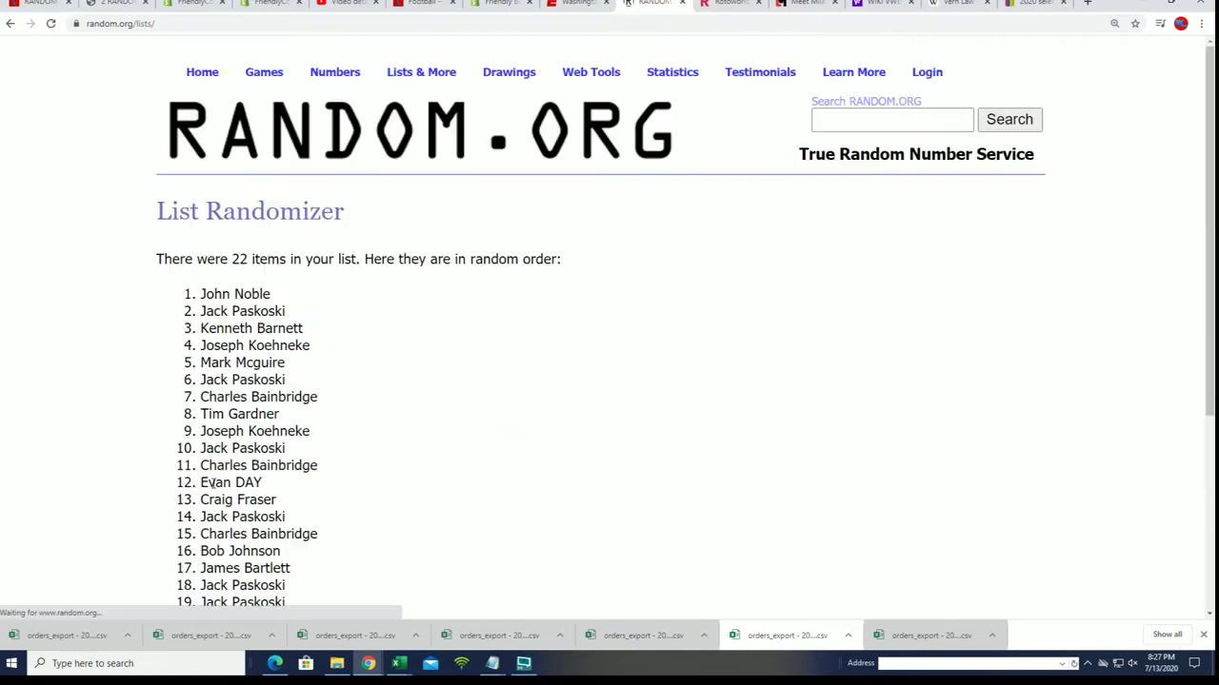
pyautogui.scroll(-5, 190, 495)
pyautogui.click(169, 491)
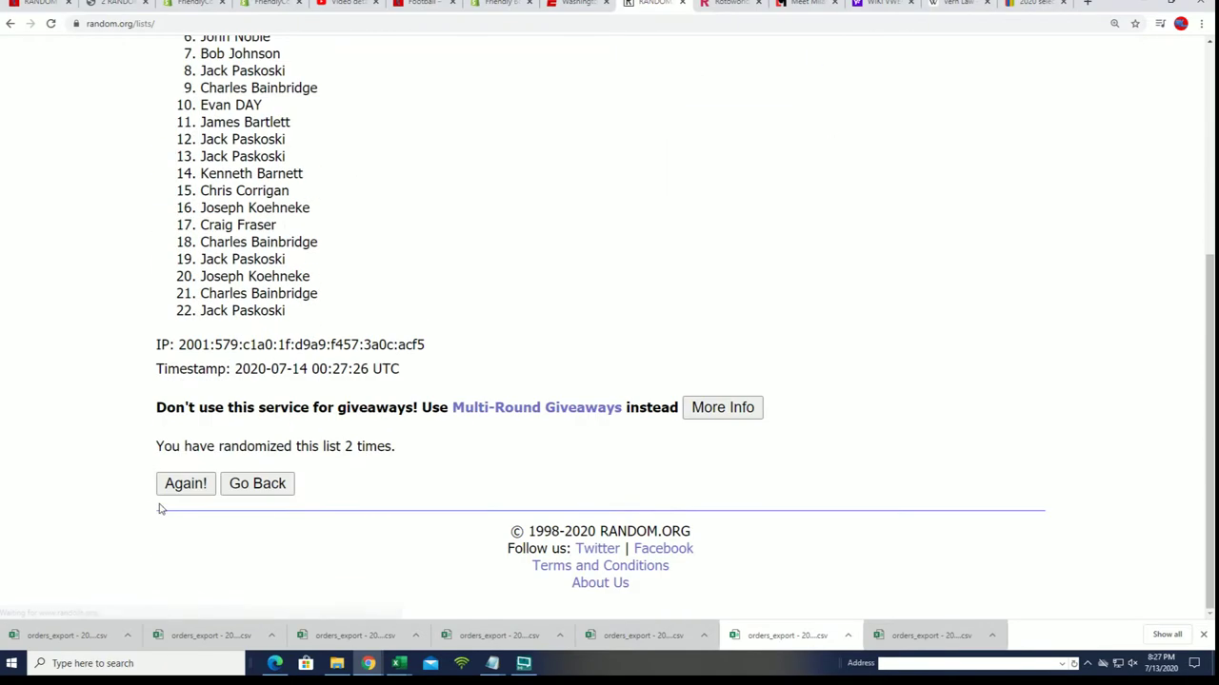
pyautogui.click(171, 489)
pyautogui.click(164, 505)
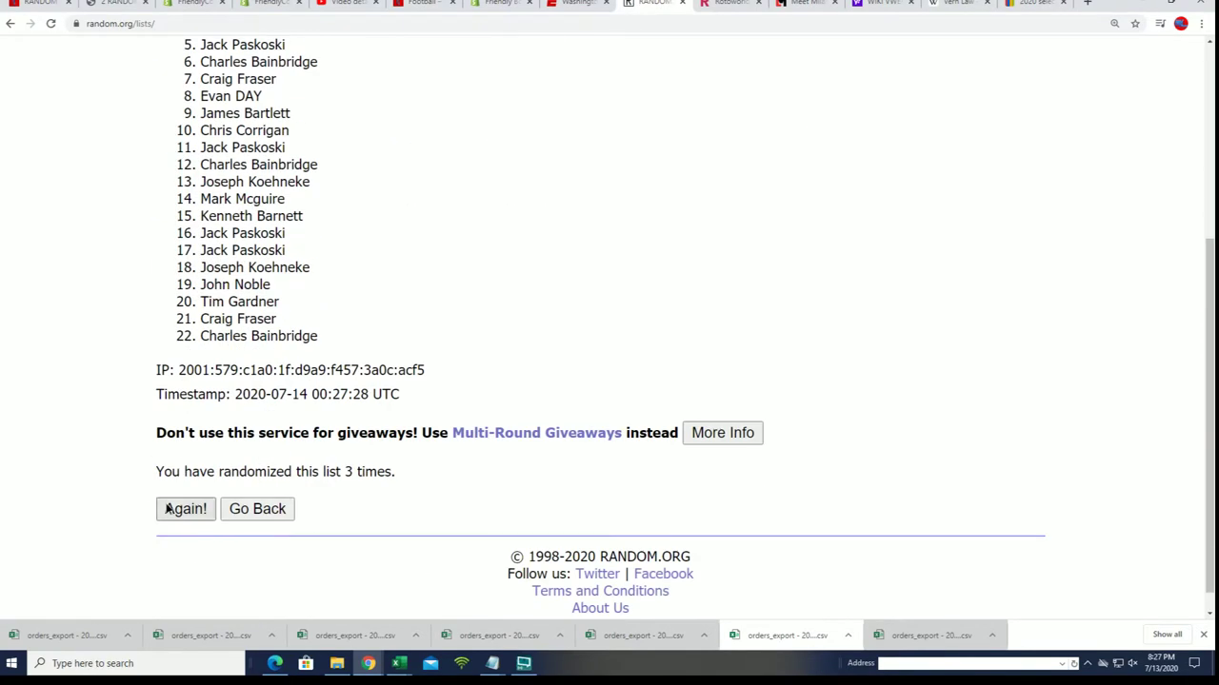
pyautogui.scroll(-5, 177, 496)
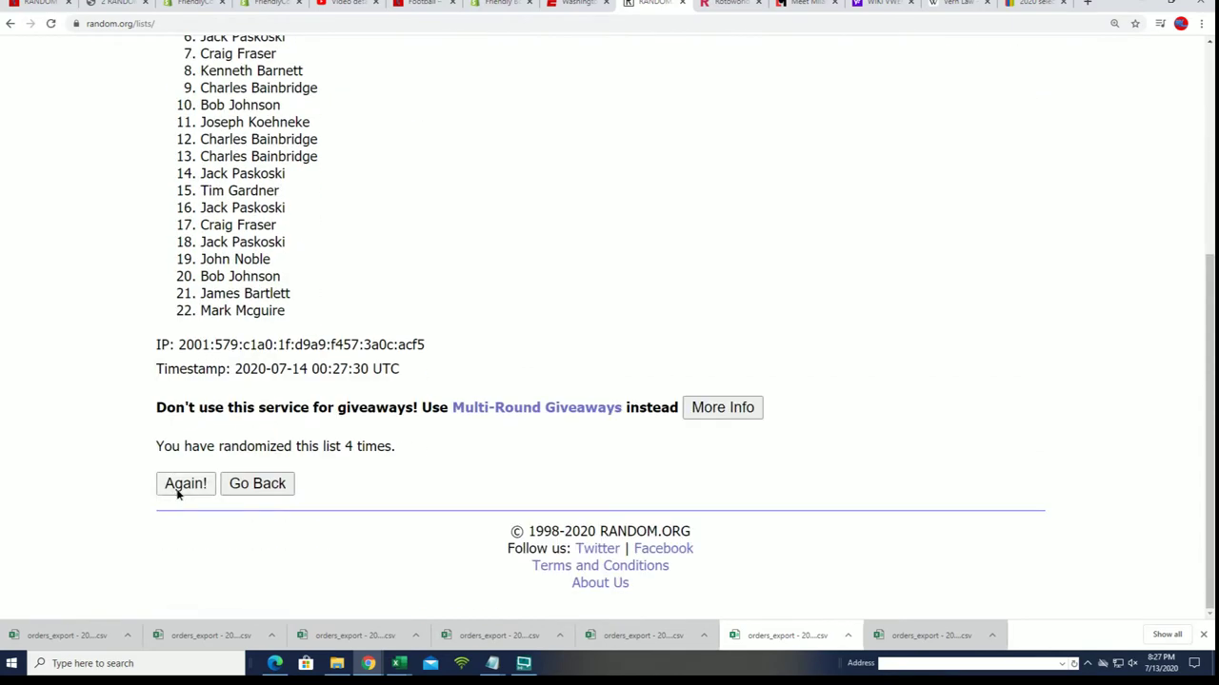
pyautogui.click(177, 496)
pyautogui.scroll(-1, 169, 499)
pyautogui.scroll(-3, 170, 498)
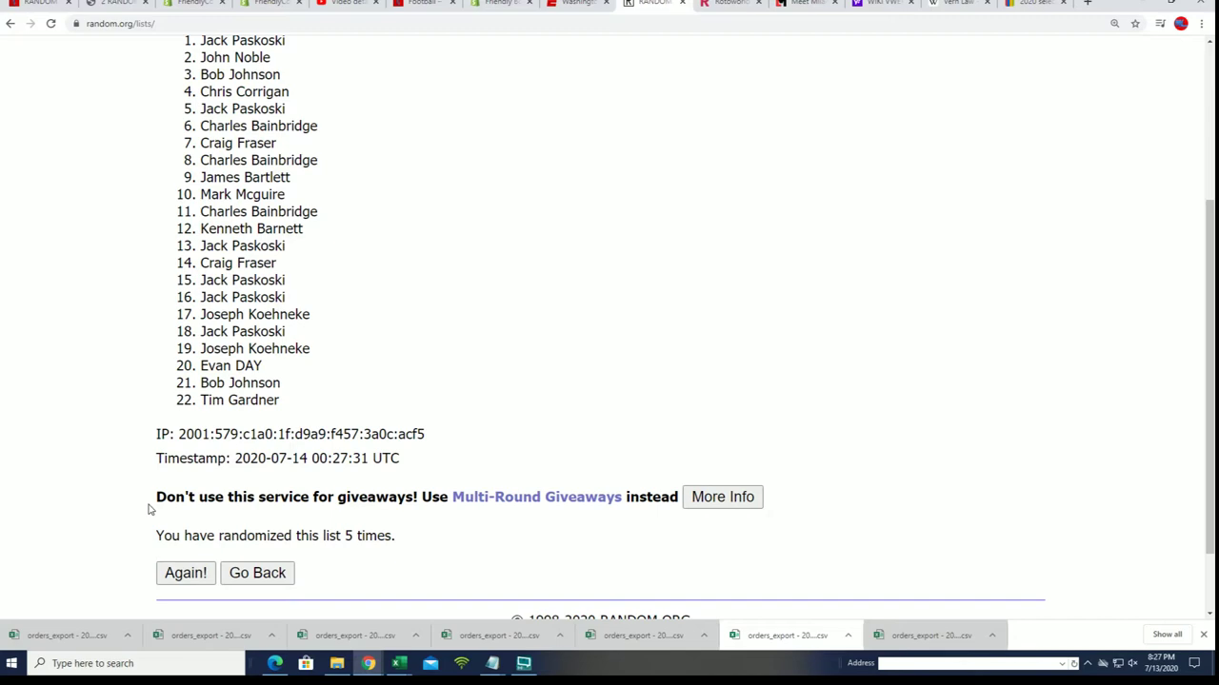
pyautogui.click(175, 574)
pyautogui.scroll(-3, 383, 536)
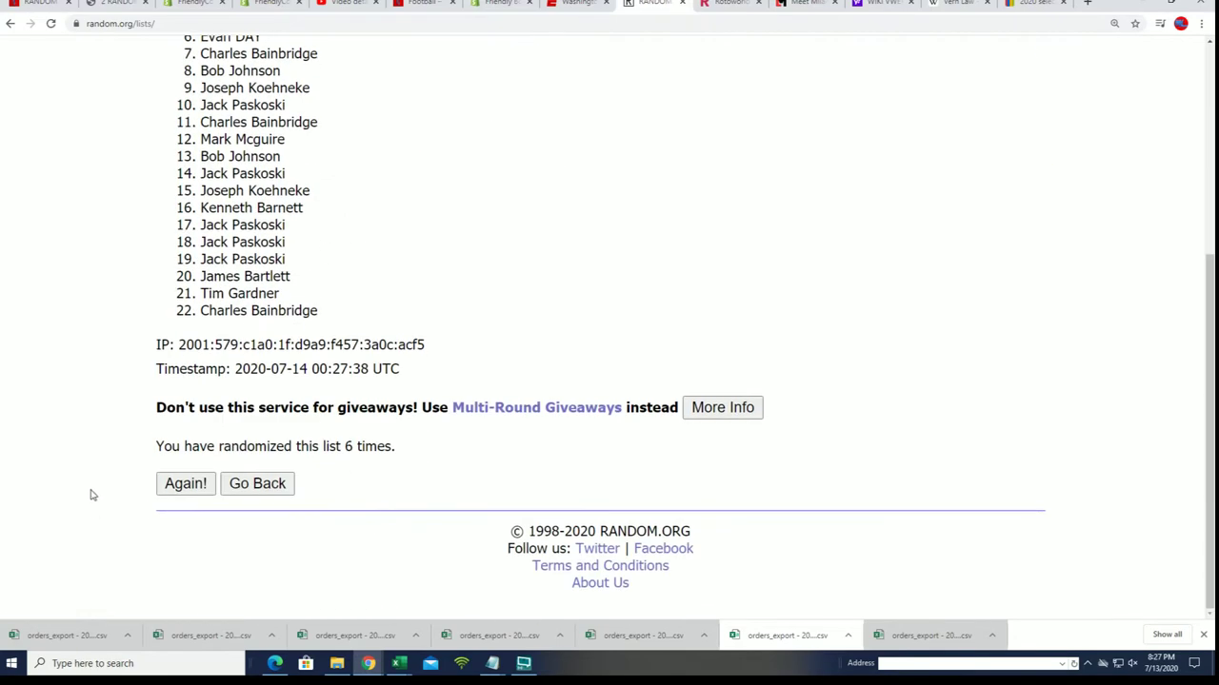
pyautogui.click(175, 485)
pyautogui.scroll(-1, 337, 302)
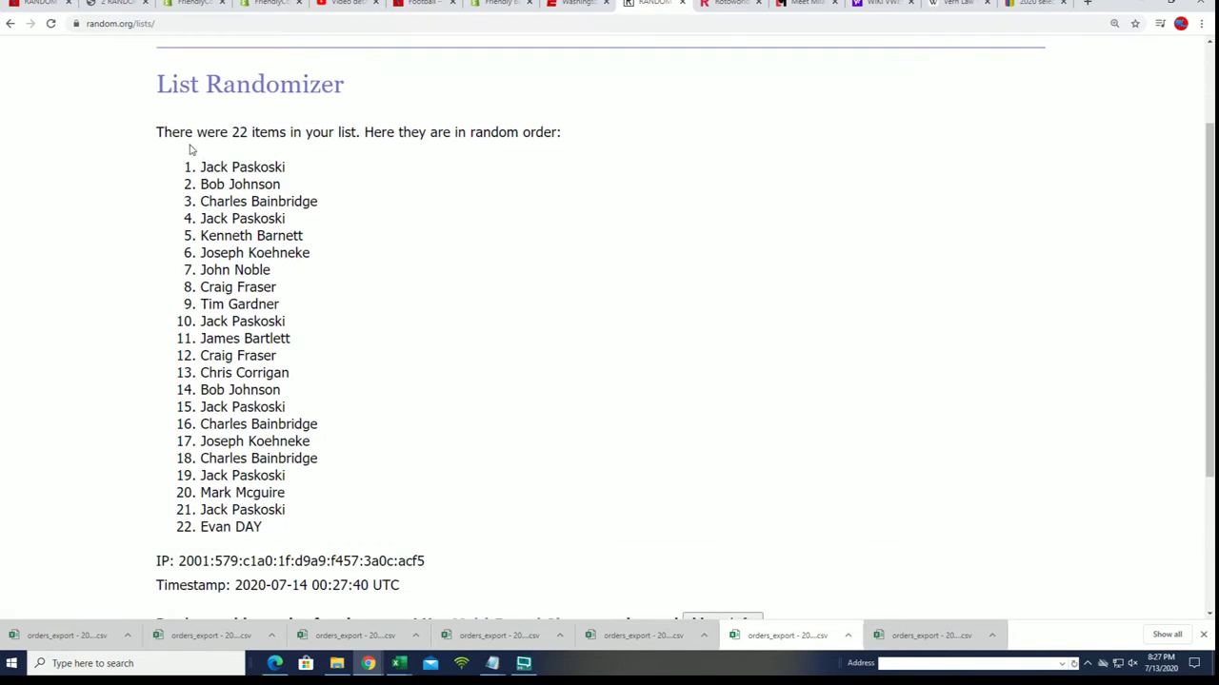
pyautogui.moveTo(189, 149)
pyautogui.mouseDown()
pyautogui.moveTo(275, 527)
pyautogui.moveTo(189, 163)
pyautogui.mouseUp()
pyautogui.rightClick(253, 467)
pyautogui.press('Escape')
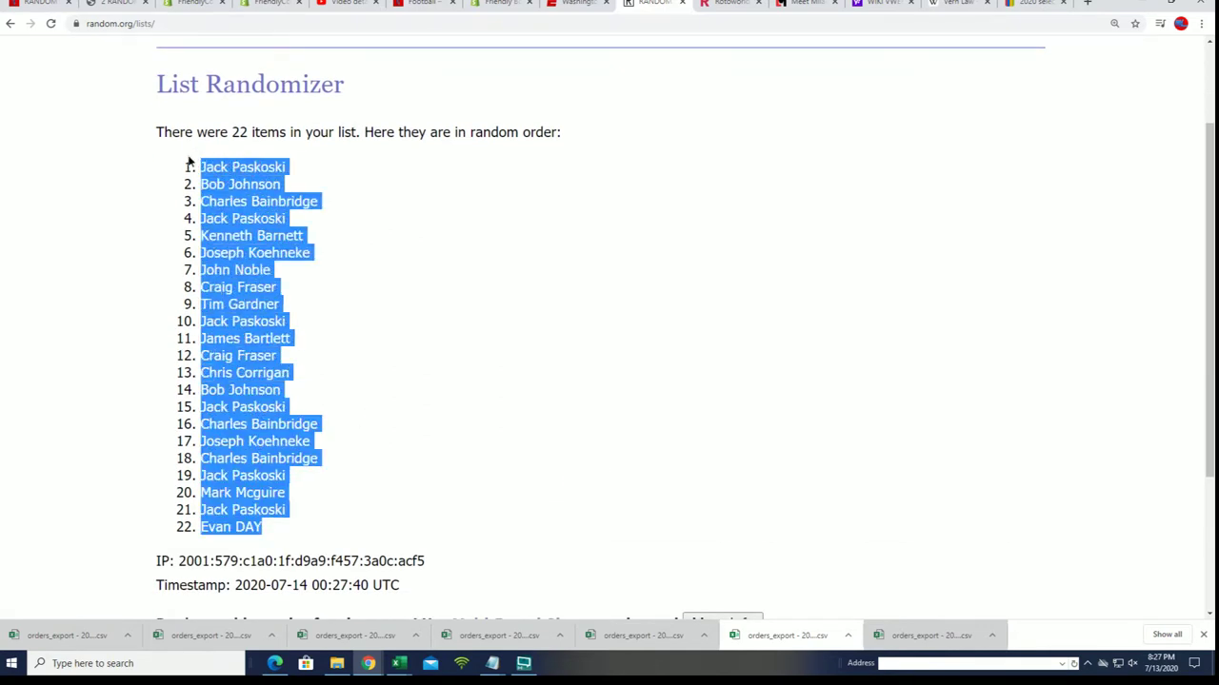
pyautogui.rightClick(243, 191)
pyautogui.click(275, 205)
pyautogui.press('super+e')
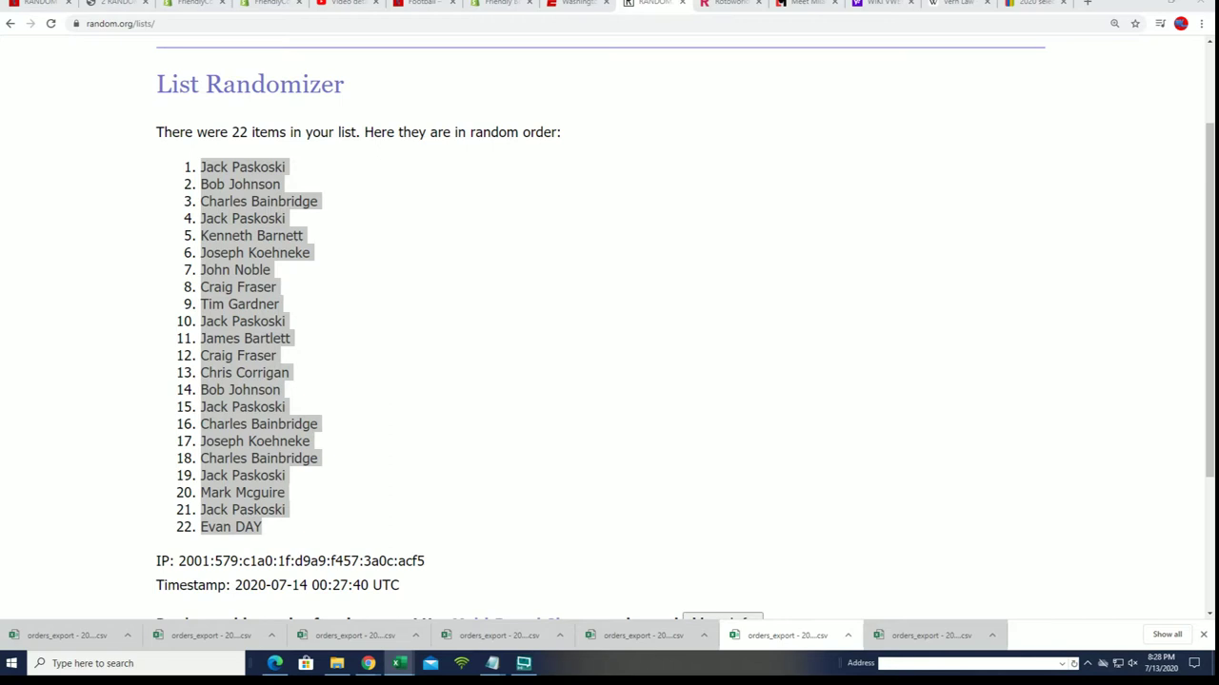
# Paste the owner names into A2 as plain Text and widen column A
pyautogui.hotkey('alt', 'Tab')
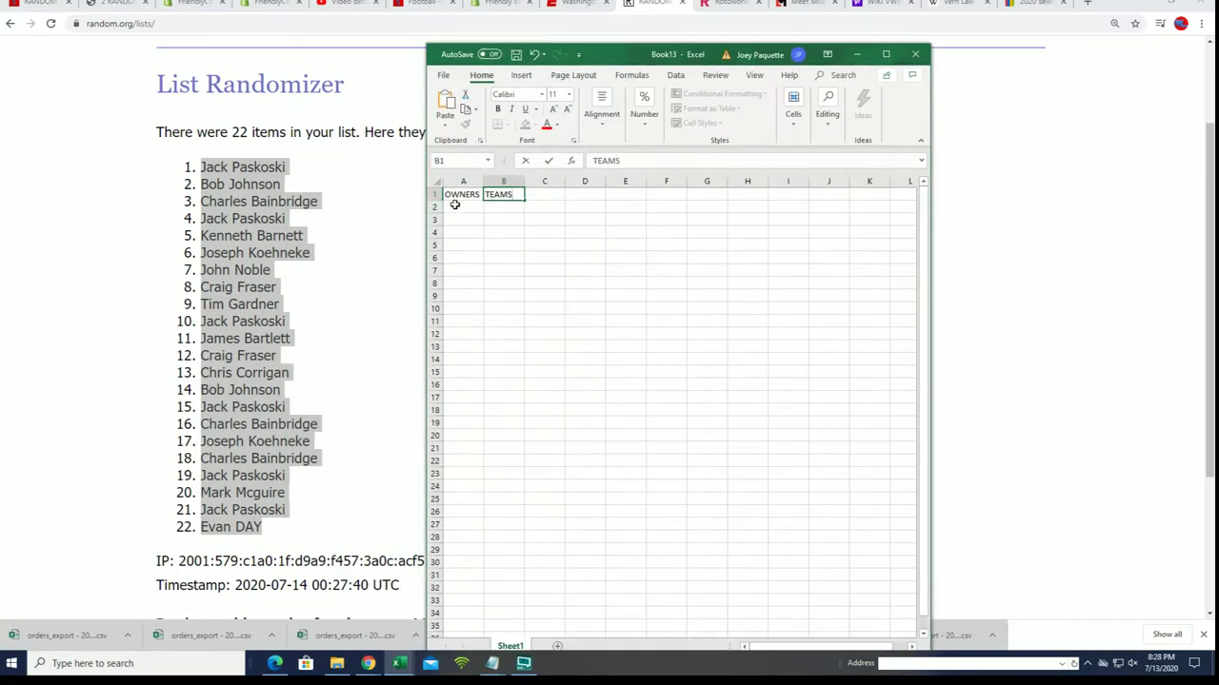
pyautogui.rightClick(468, 211)
pyautogui.click(495, 277)
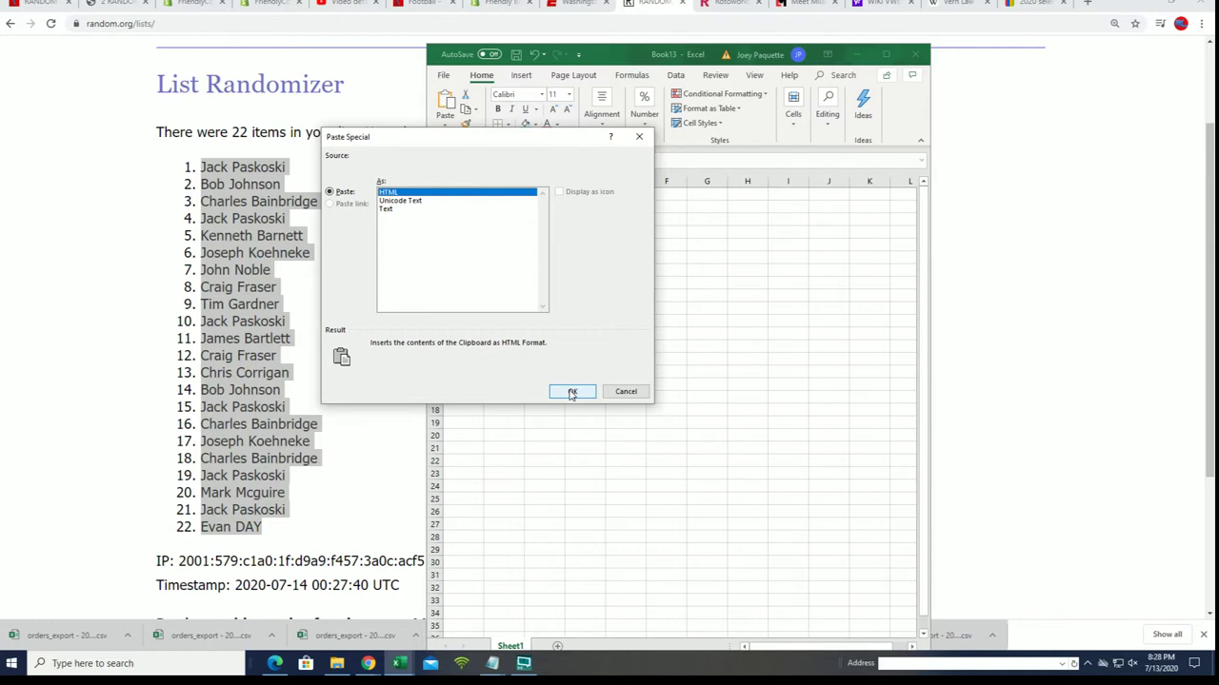
pyautogui.click(392, 210)
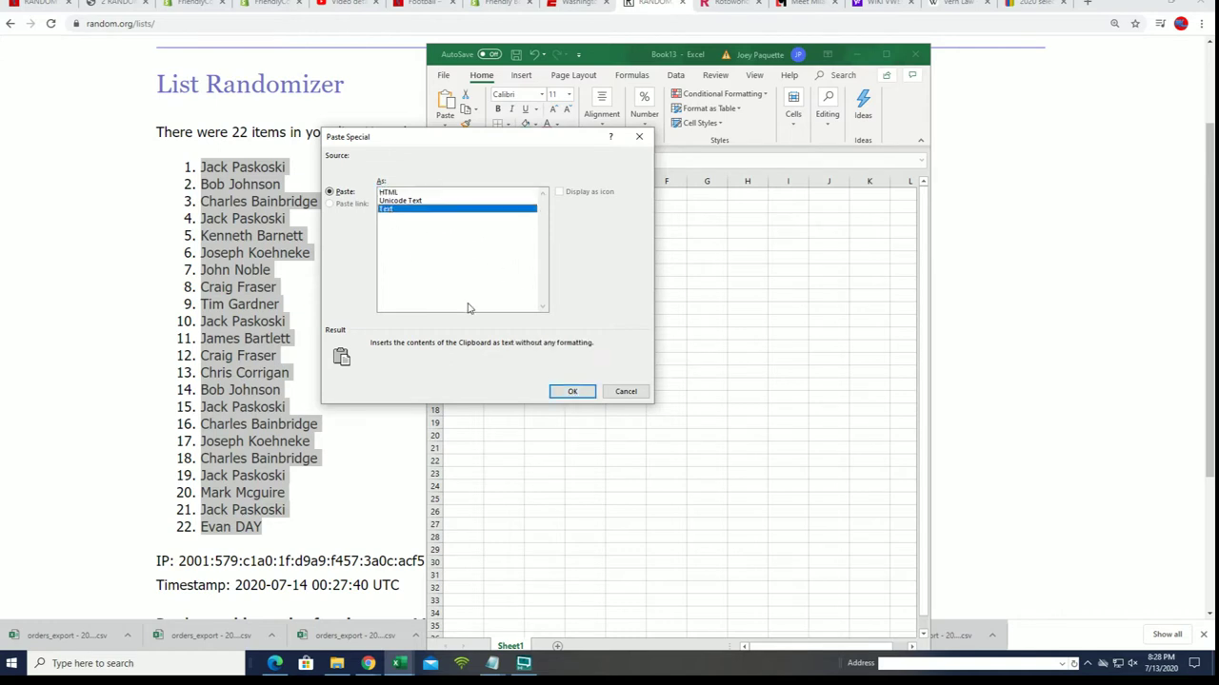
pyautogui.click(572, 393)
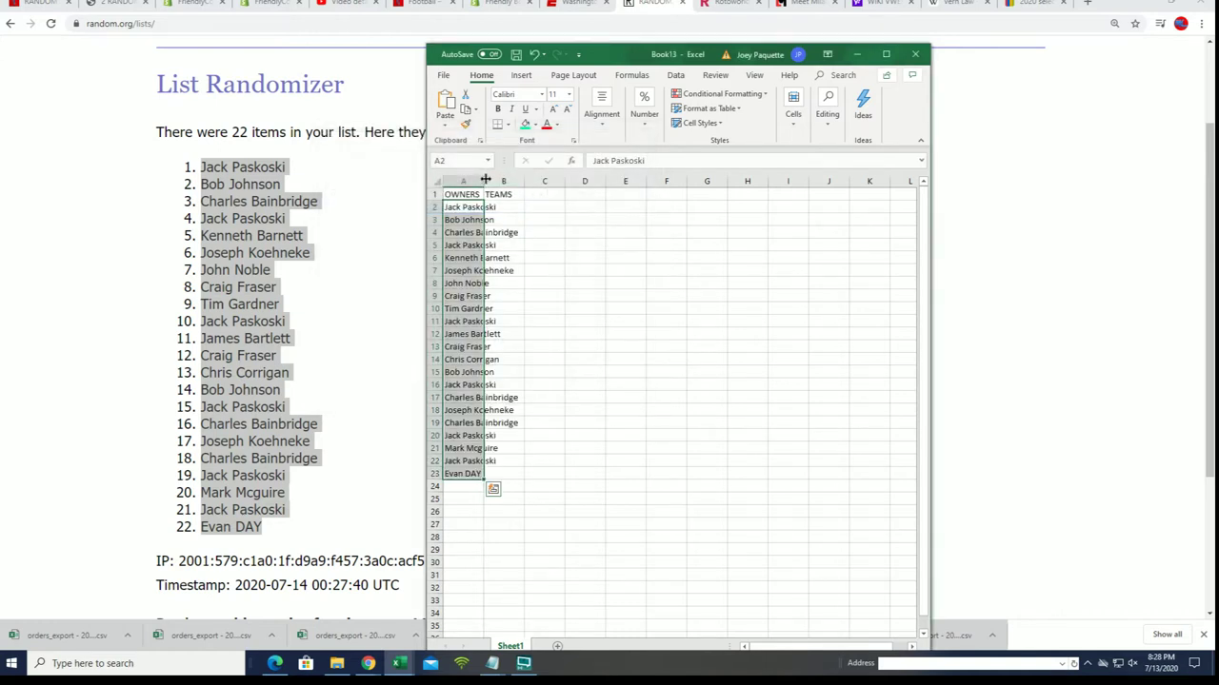
pyautogui.moveTo(485, 179); pyautogui.dragTo(520, 180)
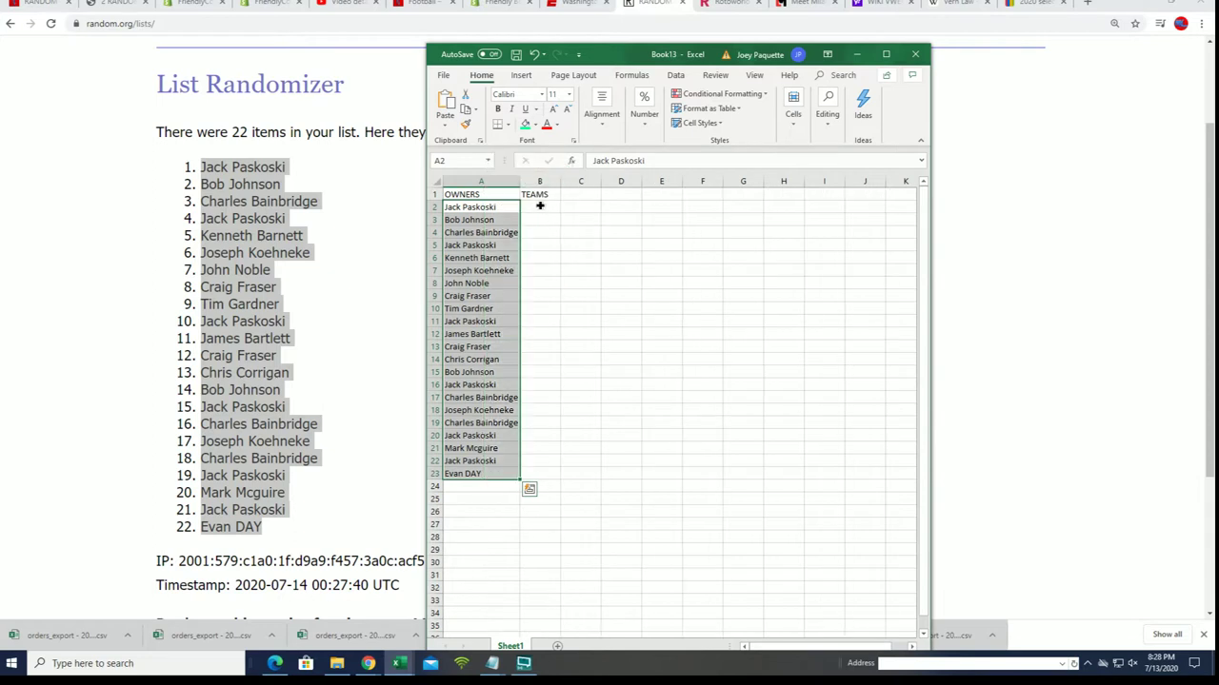
# Widen the TEAMS column B to match column A
pyautogui.click(539, 206)
pyautogui.click(539, 181)
pyautogui.moveTo(560, 181); pyautogui.dragTo(621, 181)
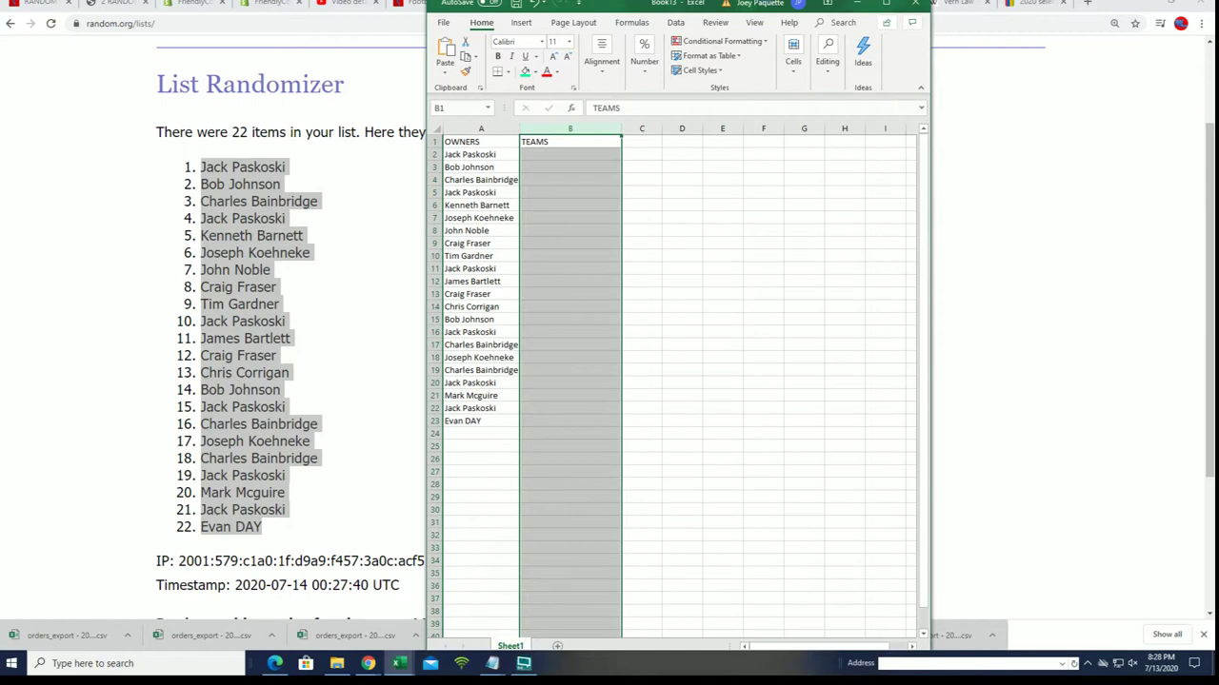
# Enlarge the Excel window, zoom in, select B2, and minimize Excel
pyautogui.moveTo(755, 41); pyautogui.dragTo(755, 0)
pyautogui.click(891, 644)
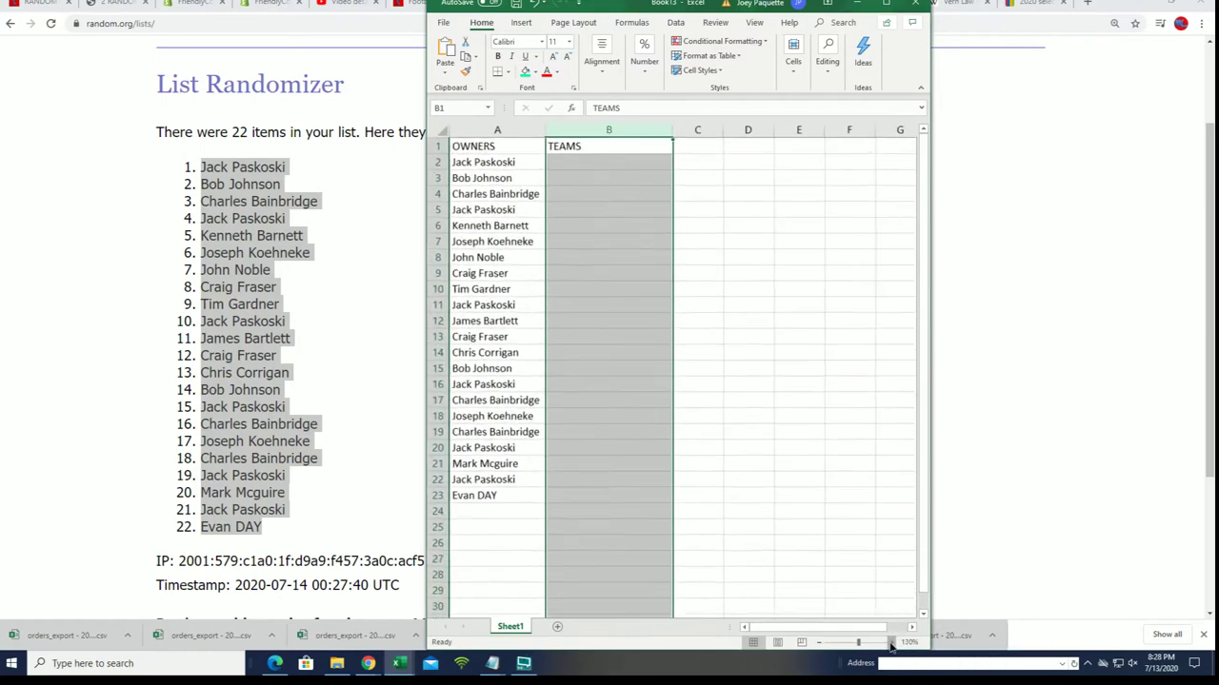
pyautogui.click(891, 644)
pyautogui.click(637, 171)
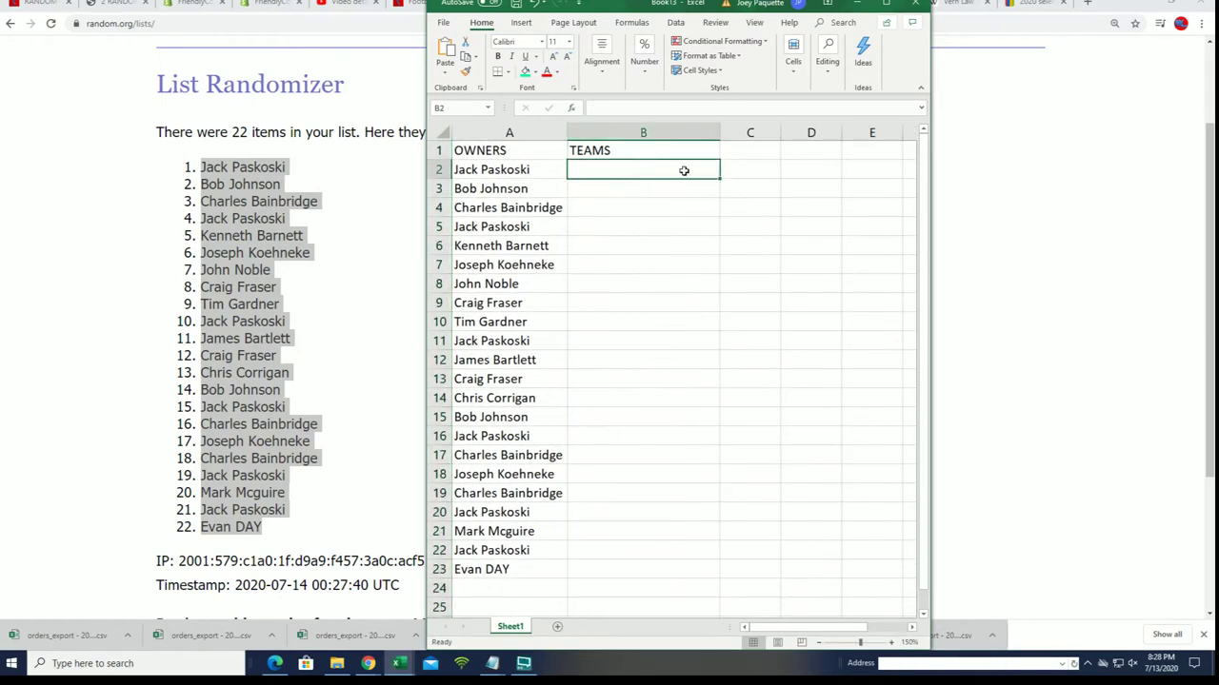
pyautogui.click(860, 7)
pyautogui.scroll(3, 463, 313)
# Select the NFL team names in Notepad, paste them into the list box, and randomize
pyautogui.click(438, 99)
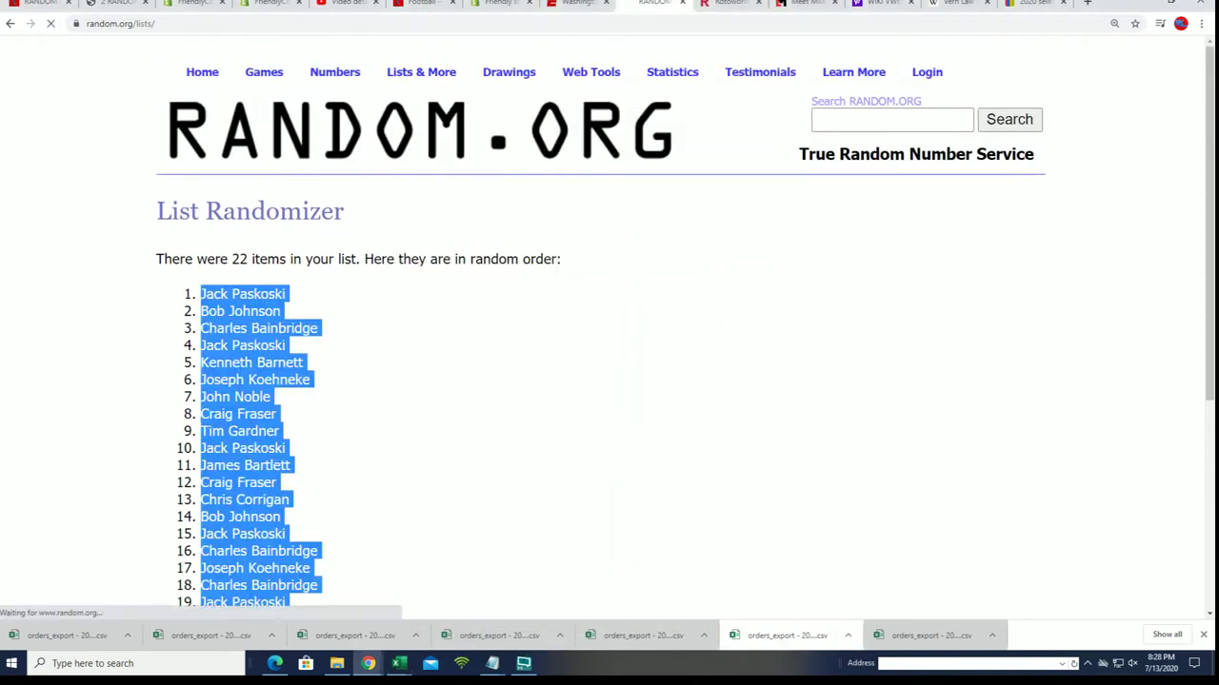
pyautogui.hotkey('alt', 'Tab')
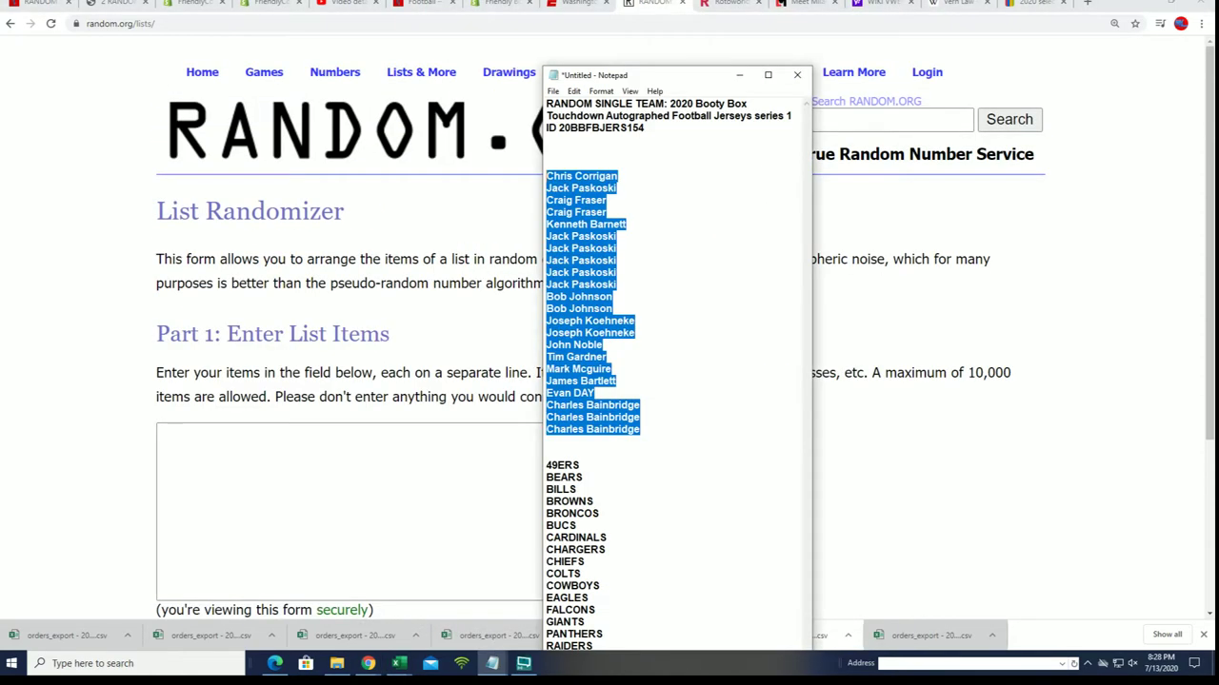
pyautogui.moveTo(681, 67); pyautogui.dragTo(681, 0)
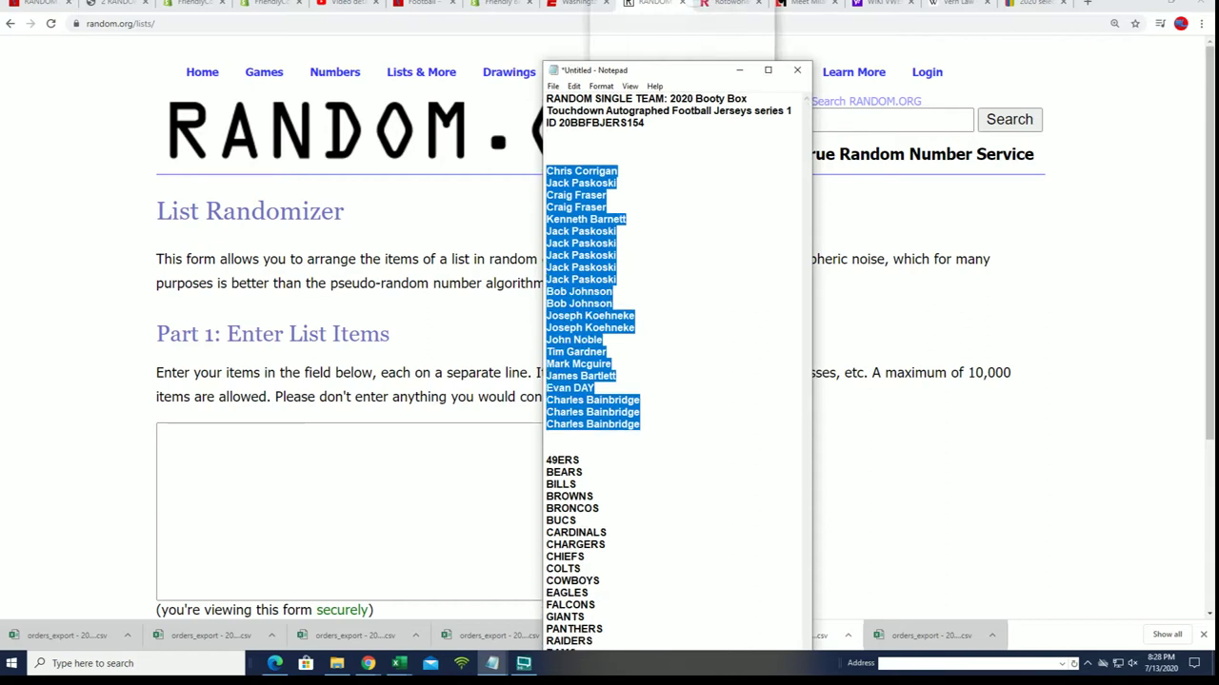
pyautogui.moveTo(593, 620); pyautogui.dragTo(548, 377)
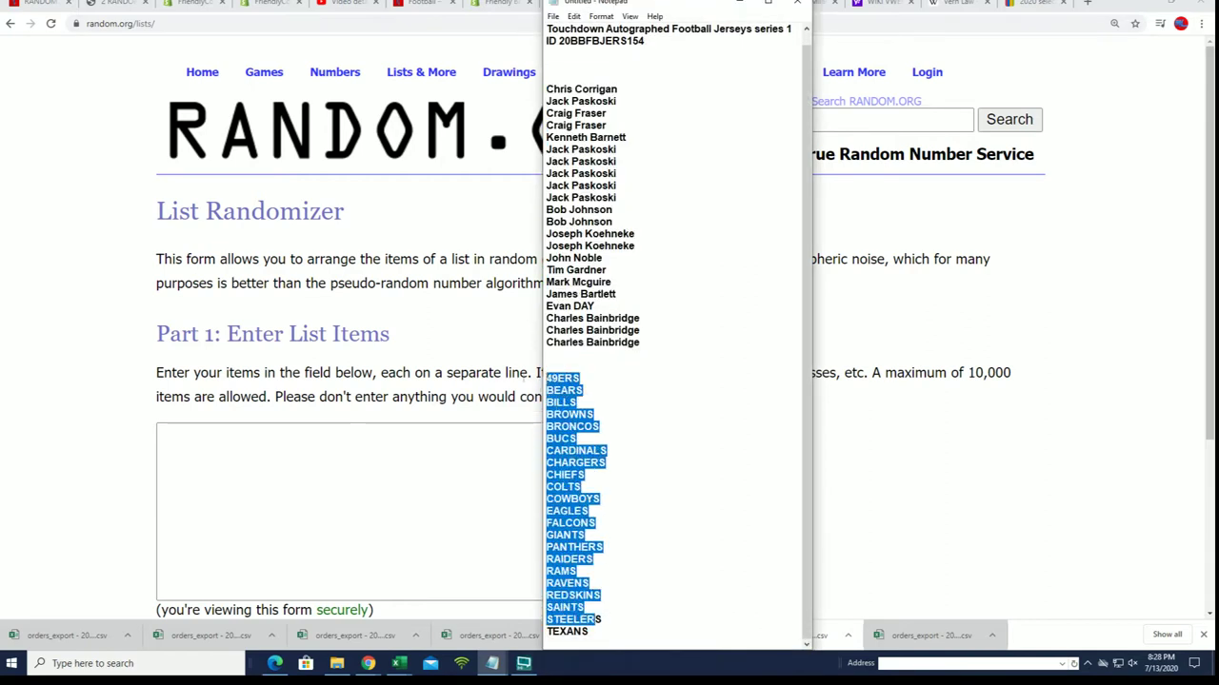
pyautogui.click(217, 444)
pyautogui.rightClick(217, 443)
pyautogui.click(265, 546)
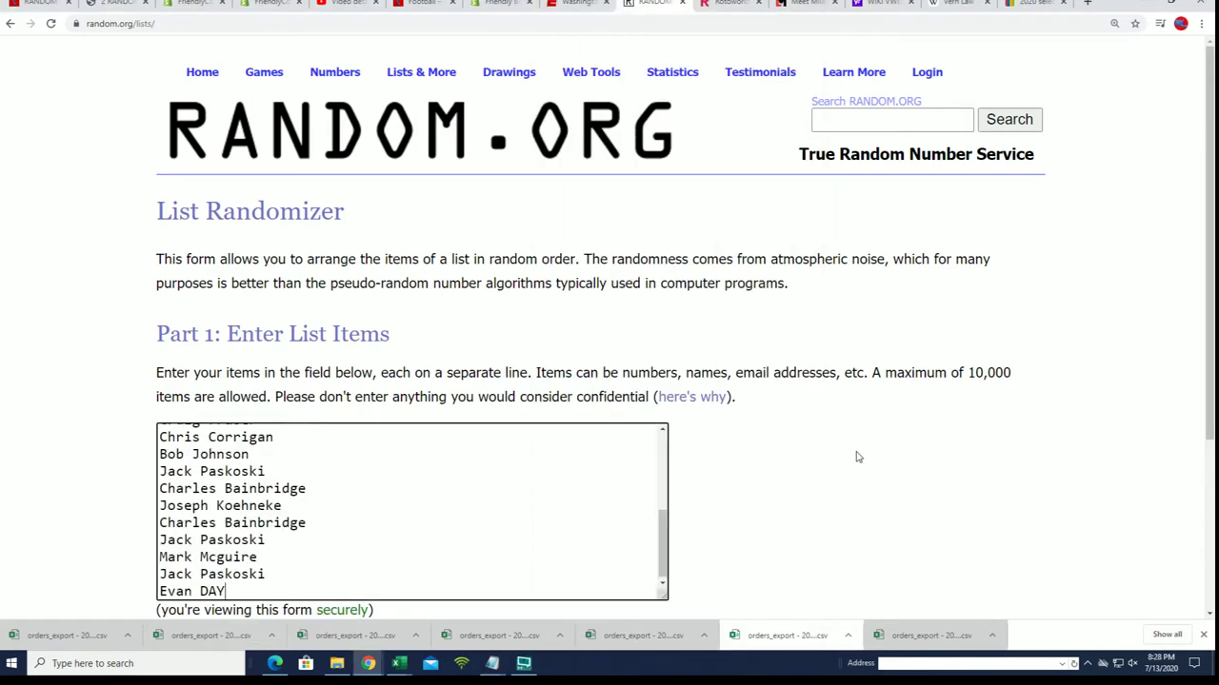
pyautogui.scroll(-2, 828, 476)
pyautogui.scroll(-2, 828, 476)
pyautogui.click(218, 487)
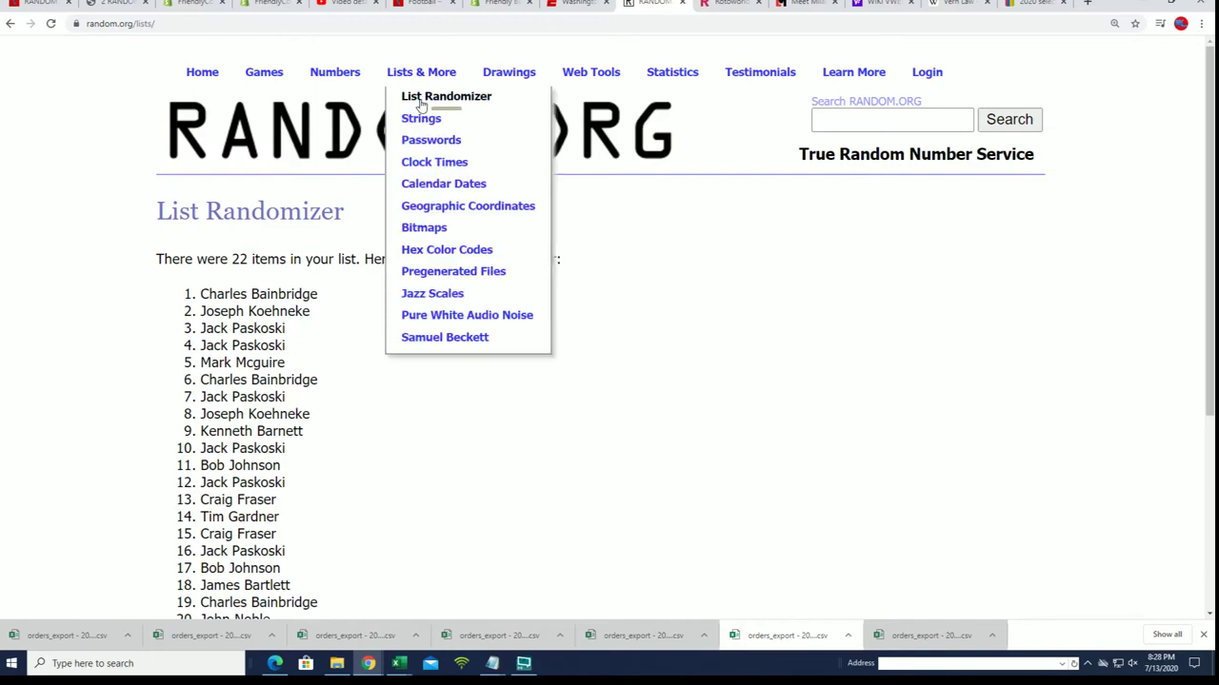
# Copy the team names from Notepad and paste them into a fresh List Randomizer form
pyautogui.click(408, 95)
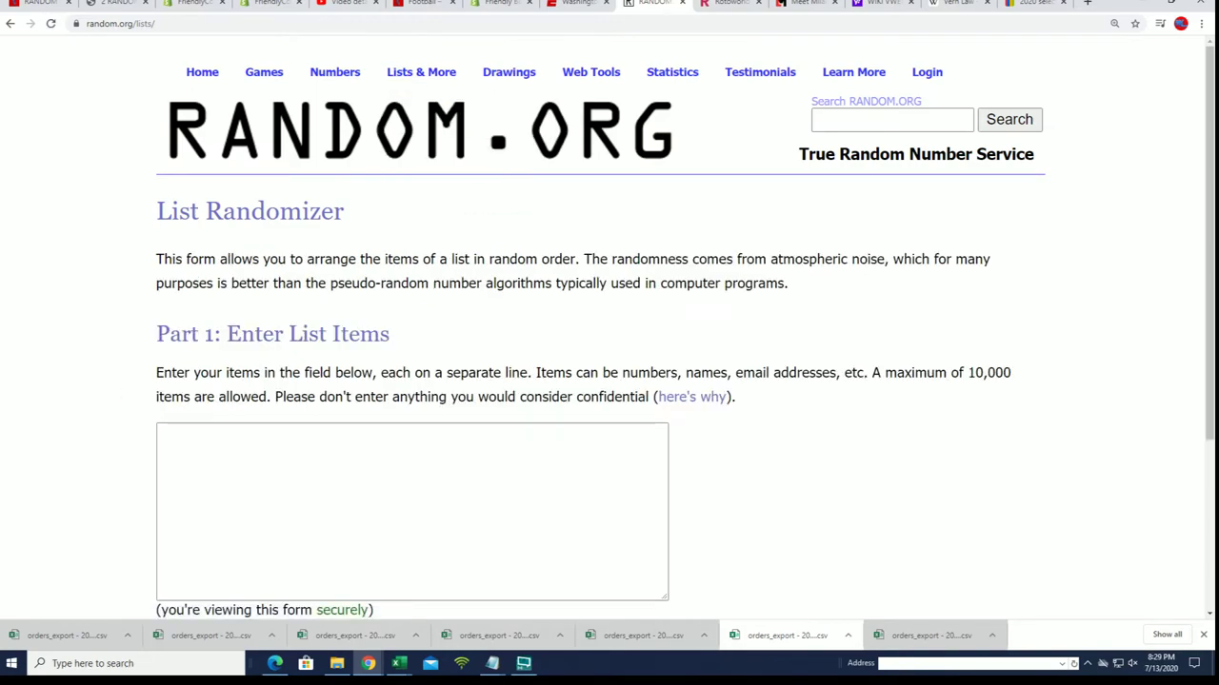
pyautogui.hotkey('alt', 'Tab')
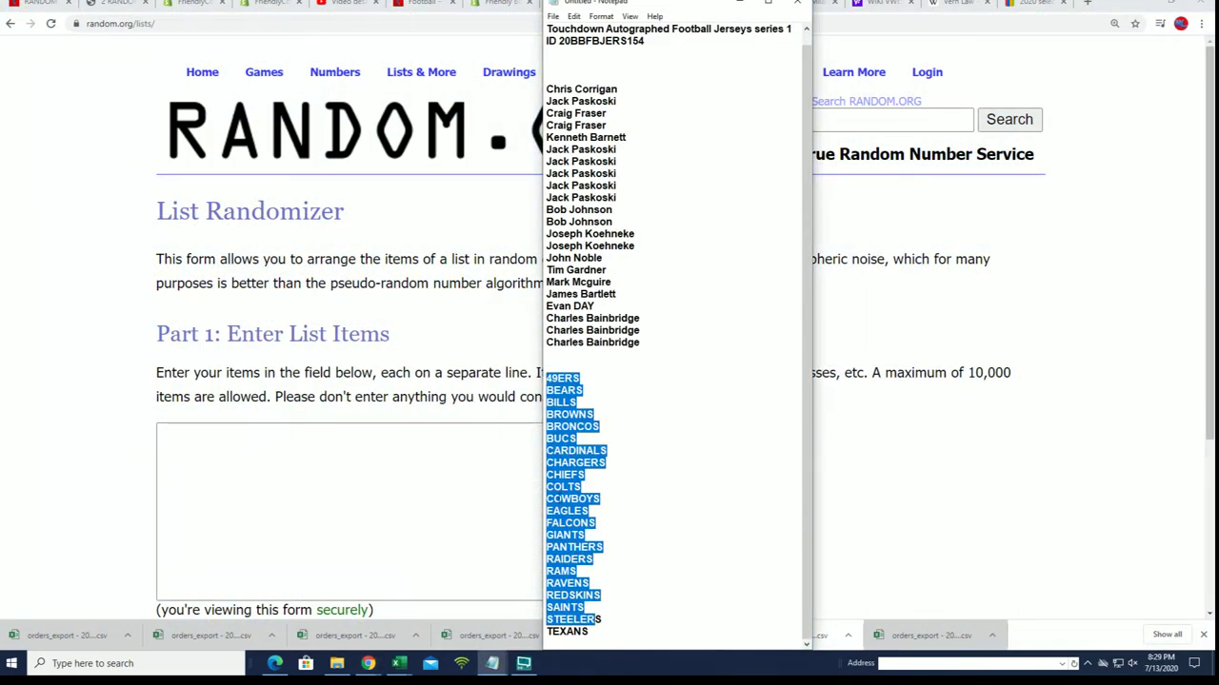
pyautogui.rightClick(562, 408)
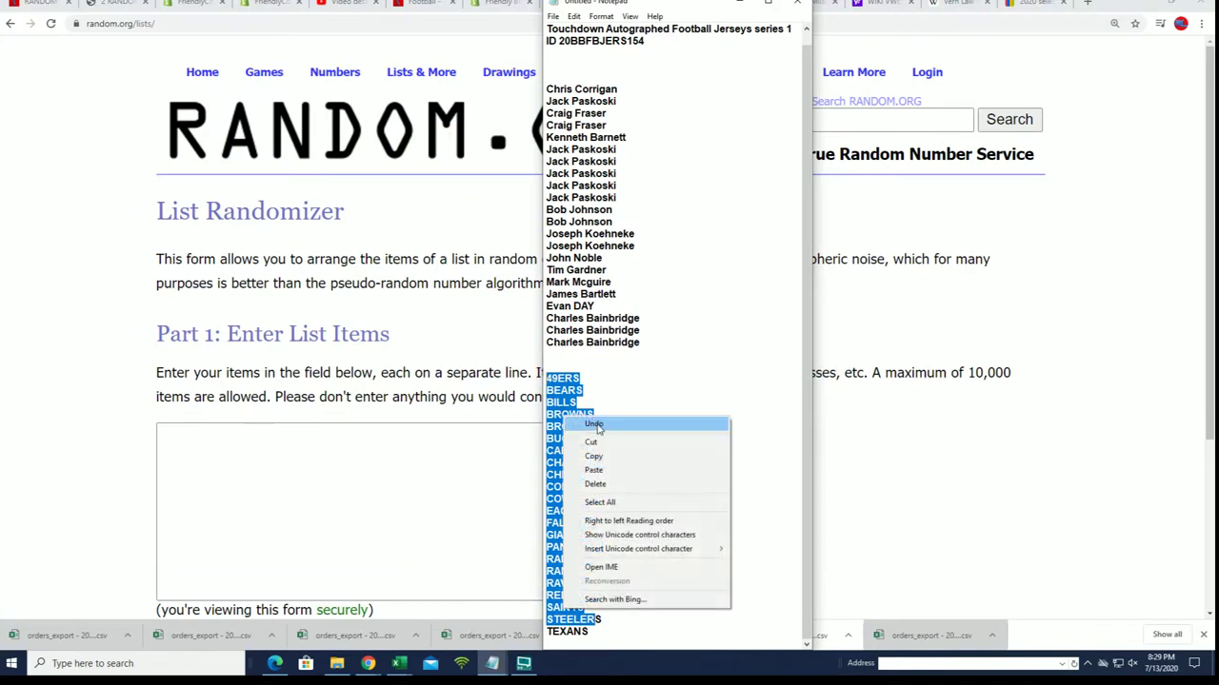
pyautogui.click(610, 457)
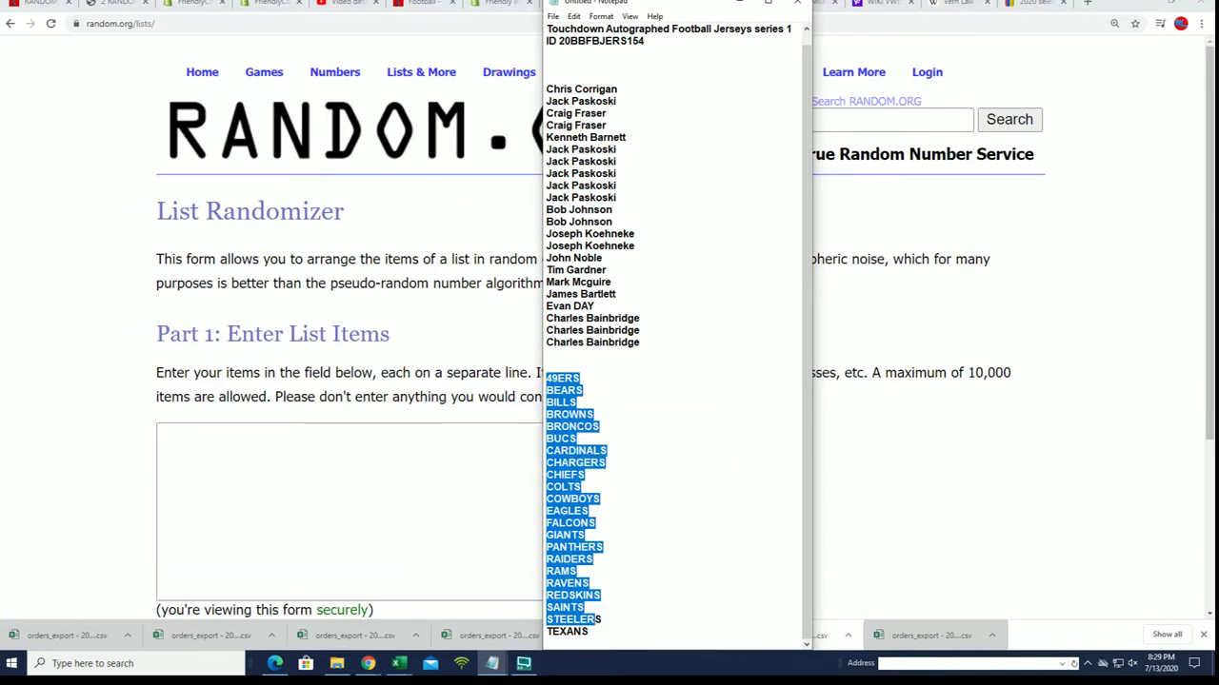
pyautogui.hotkey('alt', 'Tab')
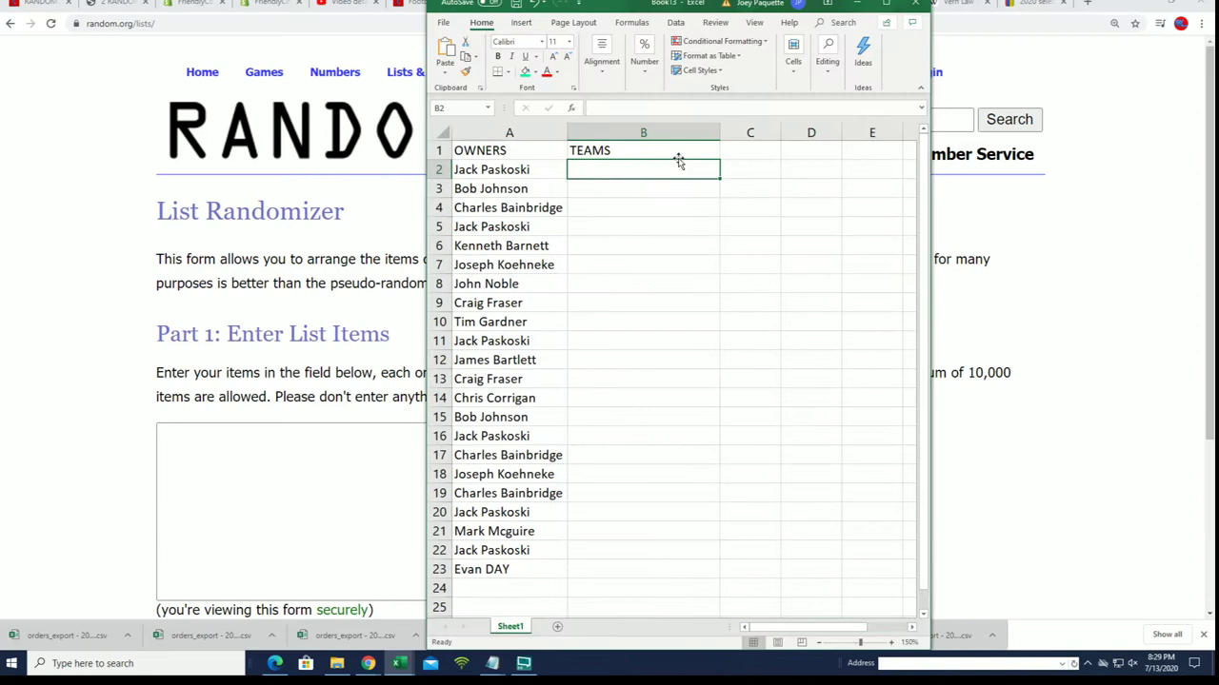
pyautogui.click(218, 449)
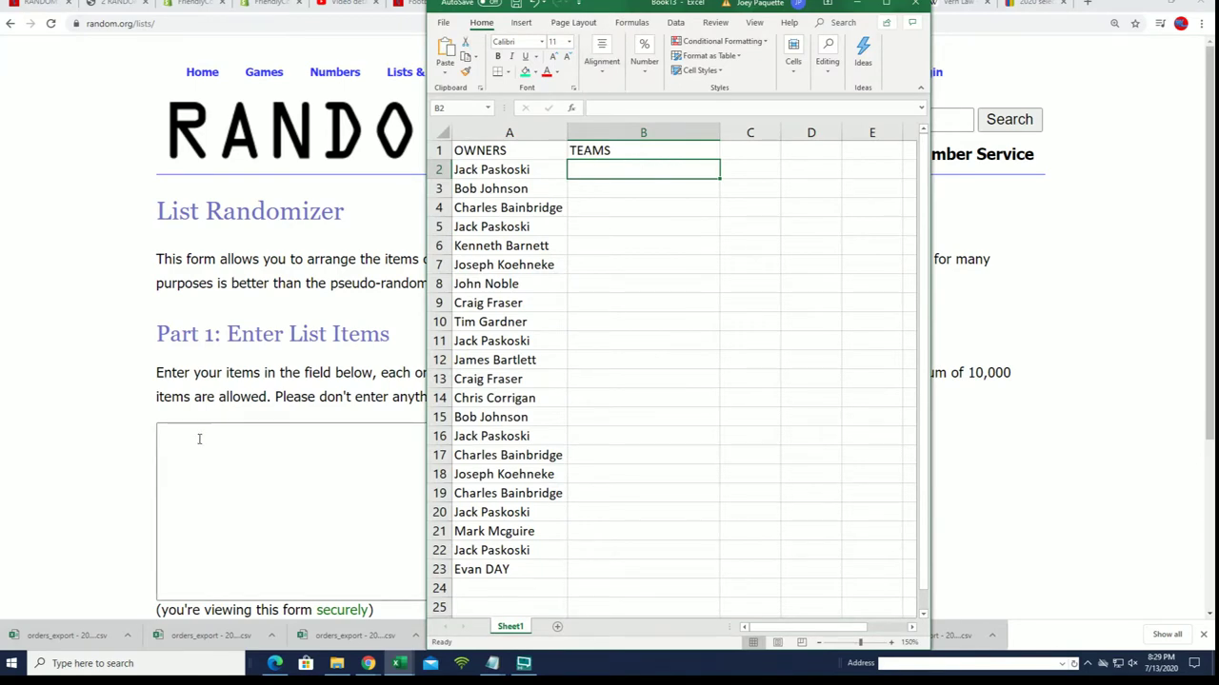
pyautogui.rightClick(196, 438)
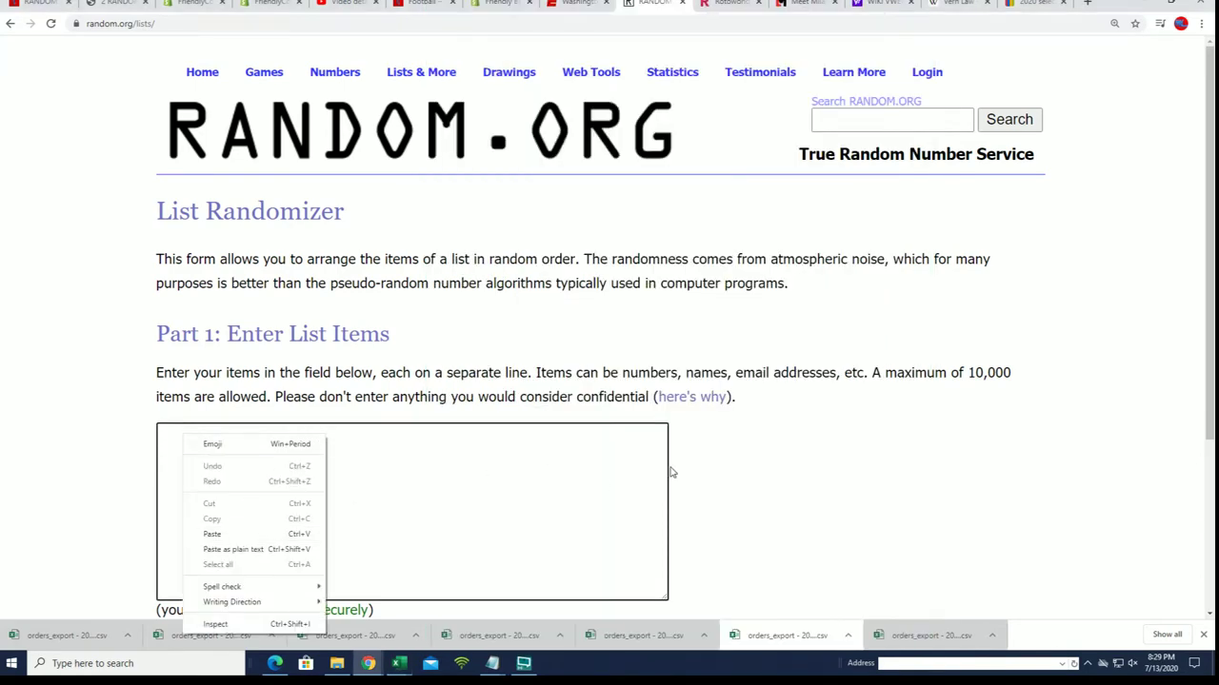
pyautogui.click(218, 536)
# Randomize the 21 pasted team names, then shuffle them once more
pyautogui.scroll(-3, 762, 500)
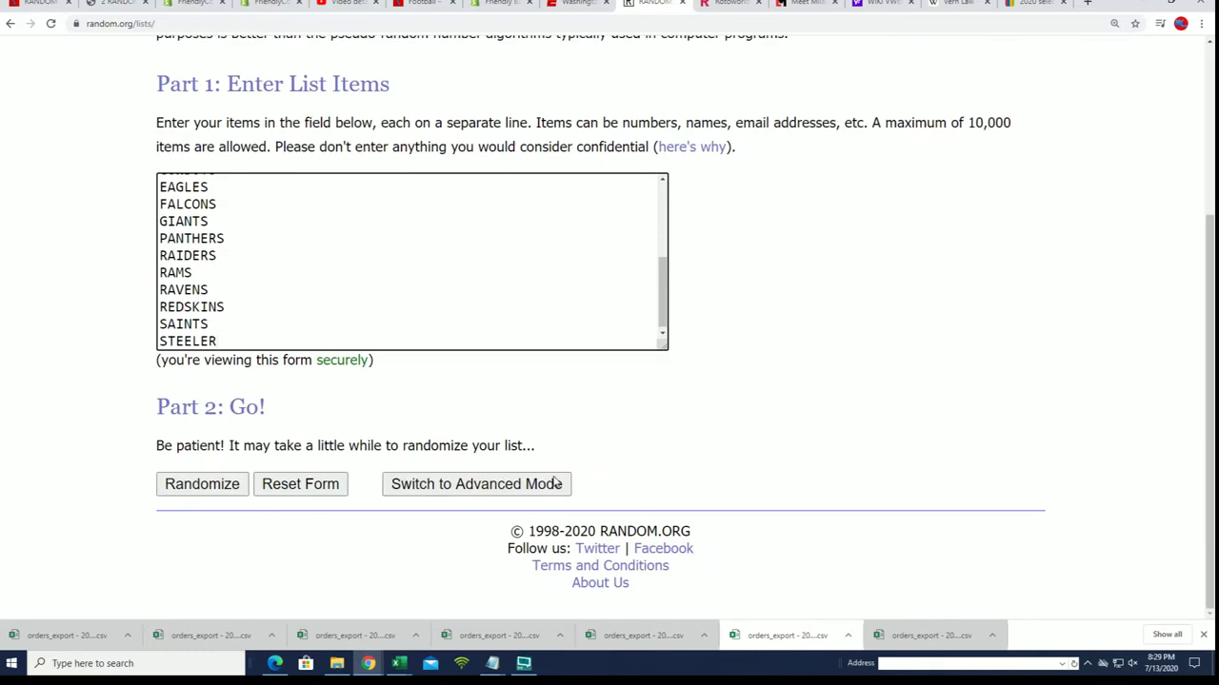
pyautogui.click(198, 482)
pyautogui.scroll(-5, 190, 481)
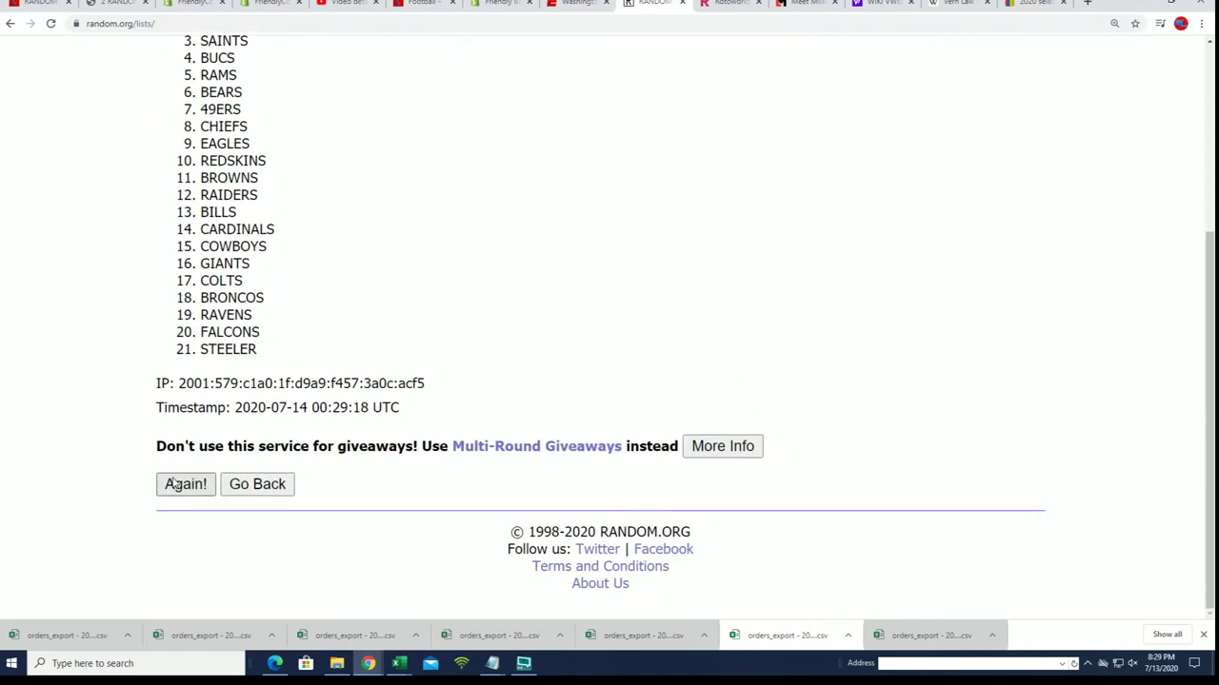
pyautogui.click(186, 485)
pyautogui.scroll(-3, 218, 381)
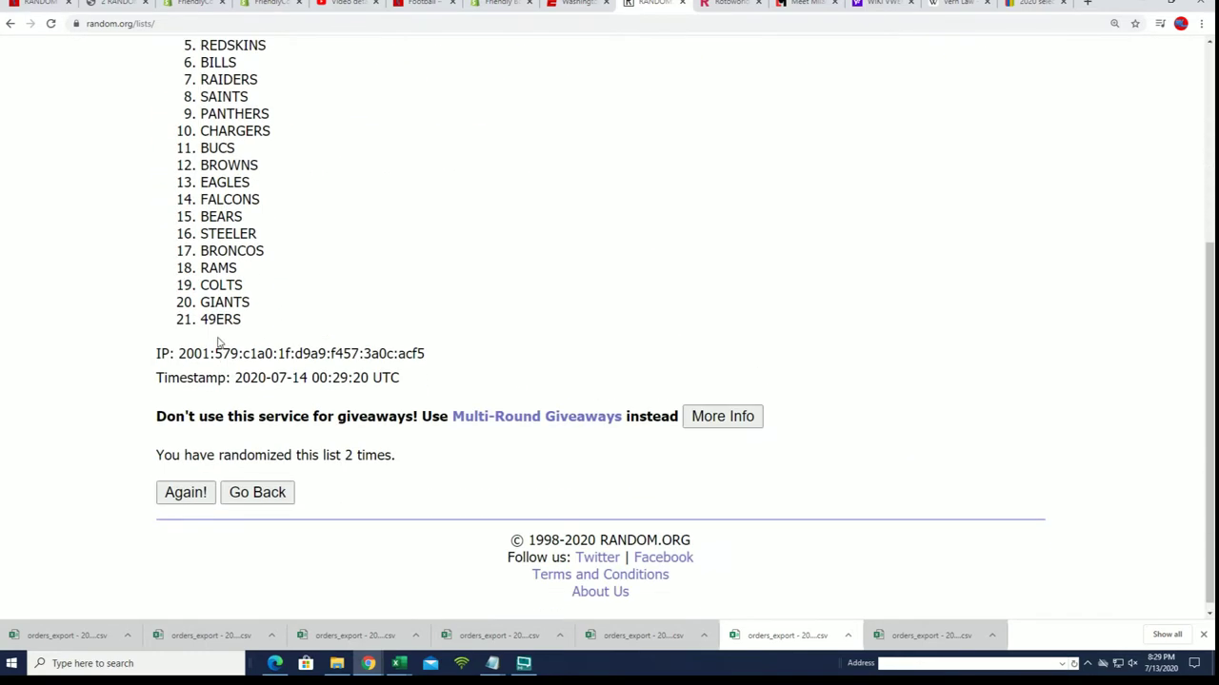
# Return to a blank List Randomizer form and minimize the owners workbook
pyautogui.scroll(3, 343, 191)
pyautogui.moveTo(421, 71)
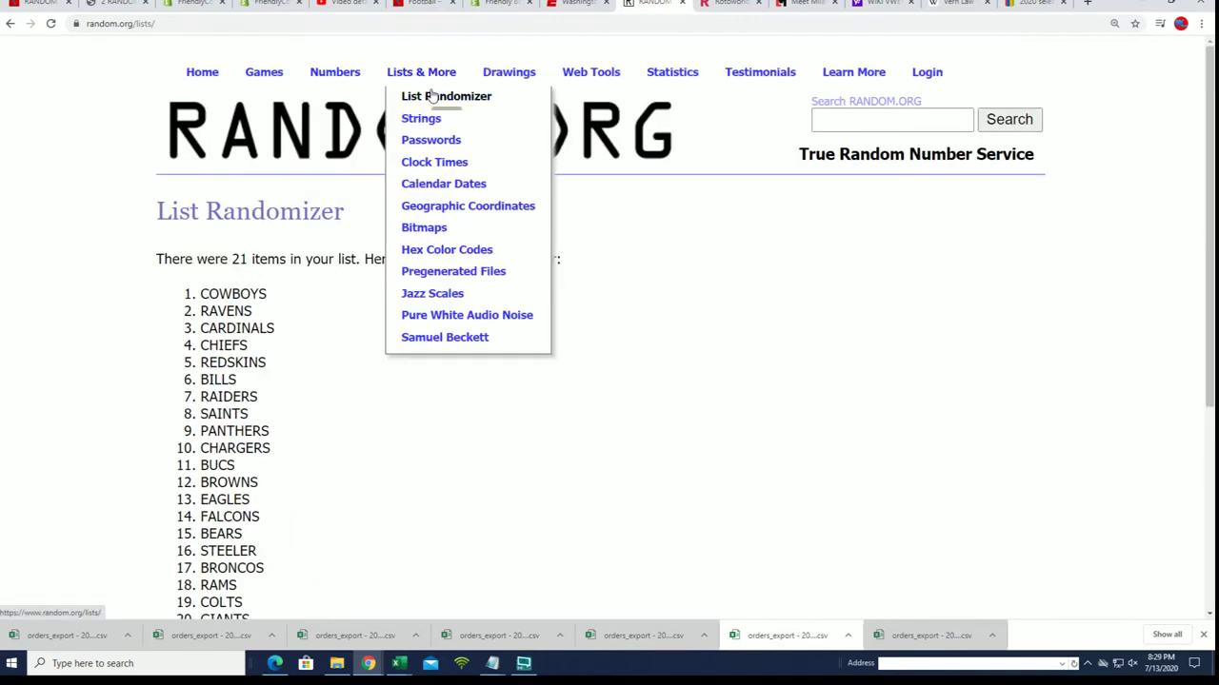
pyautogui.click(429, 95)
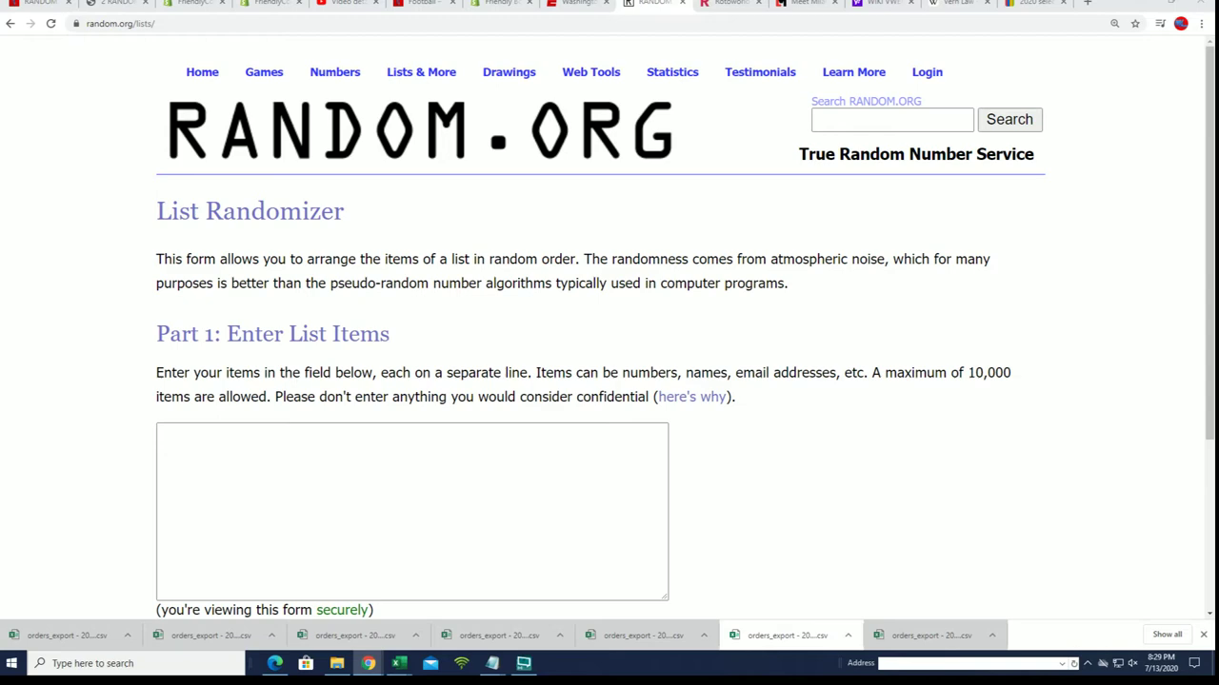
pyautogui.click(399, 664)
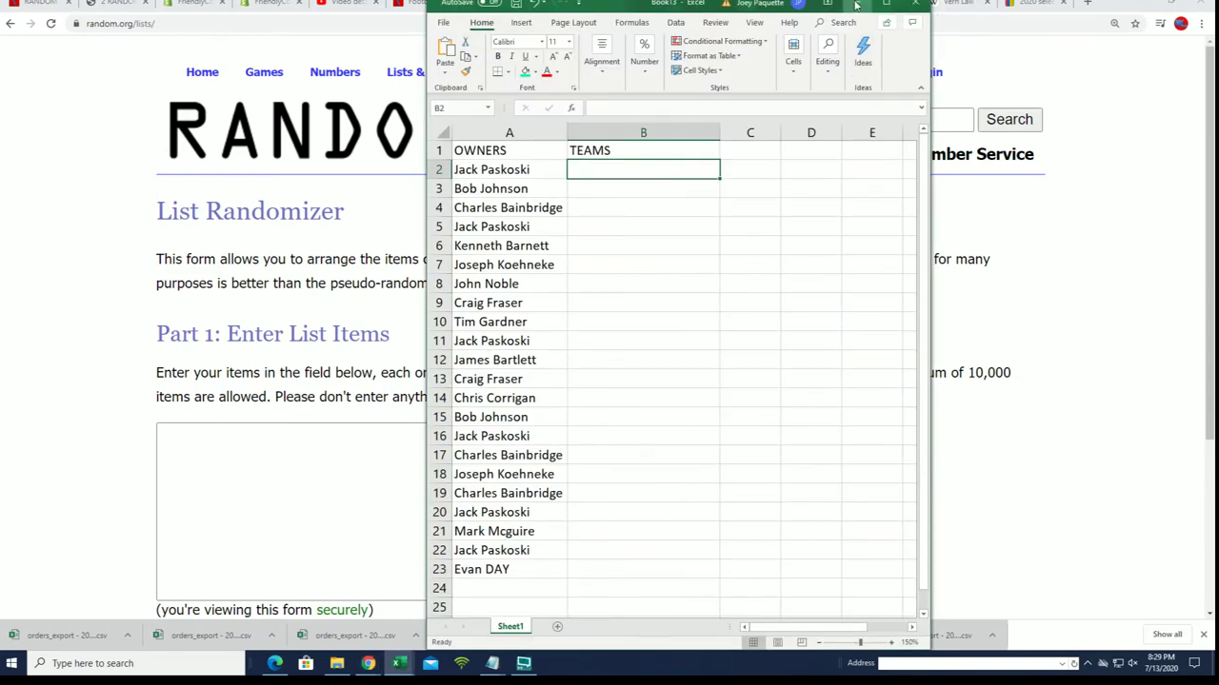
pyautogui.click(857, 6)
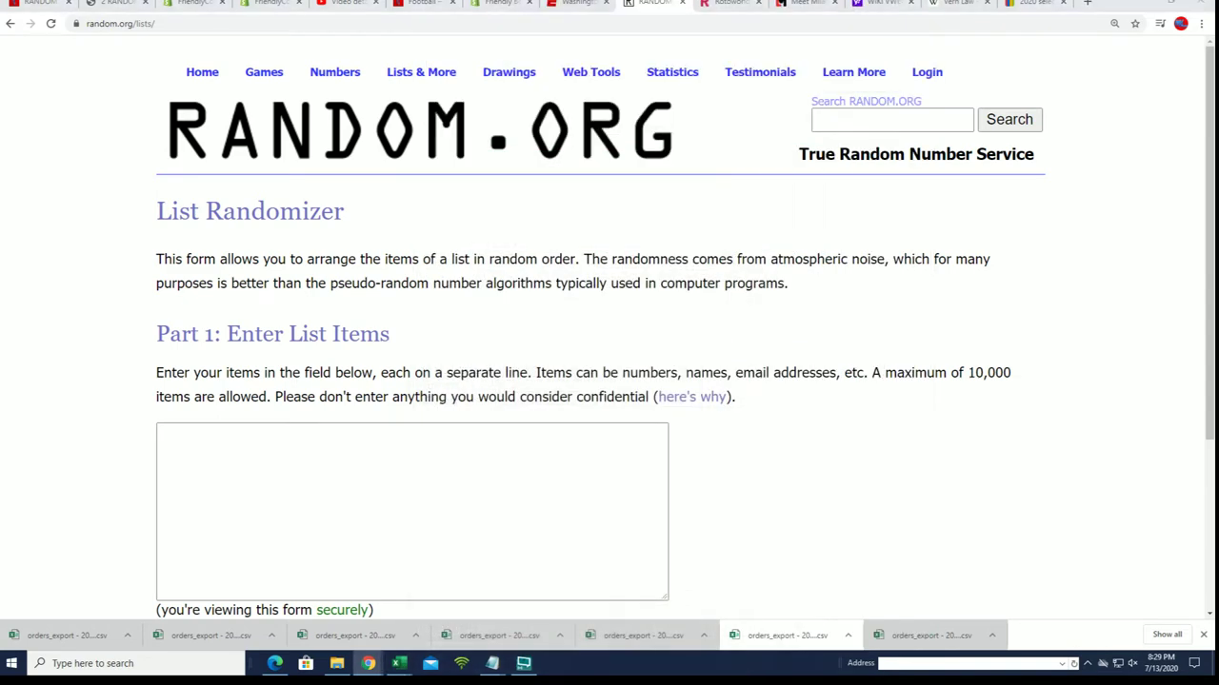
# Copy the team names through STEELERS and TEXANS from Notepad for the list box
pyautogui.click(493, 664)
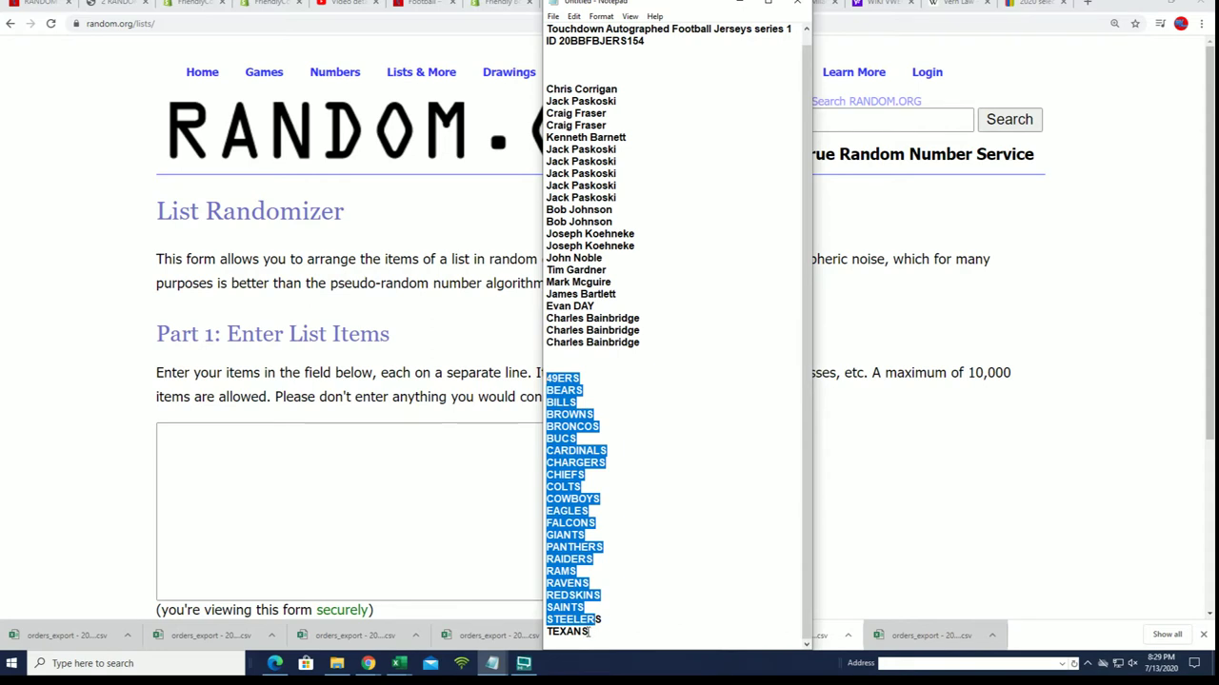
pyautogui.moveTo(588, 633); pyautogui.dragTo(592, 634)
pyautogui.rightClick(608, 377)
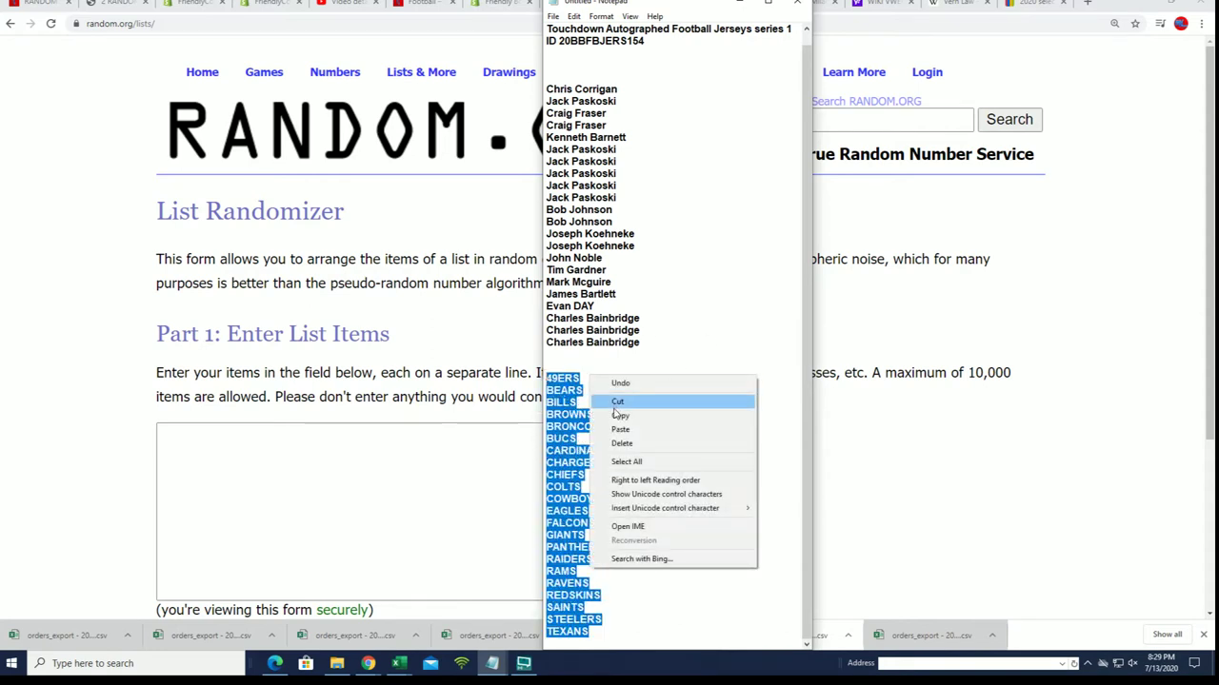
pyautogui.click(619, 415)
pyautogui.click(250, 463)
pyautogui.rightClick(176, 439)
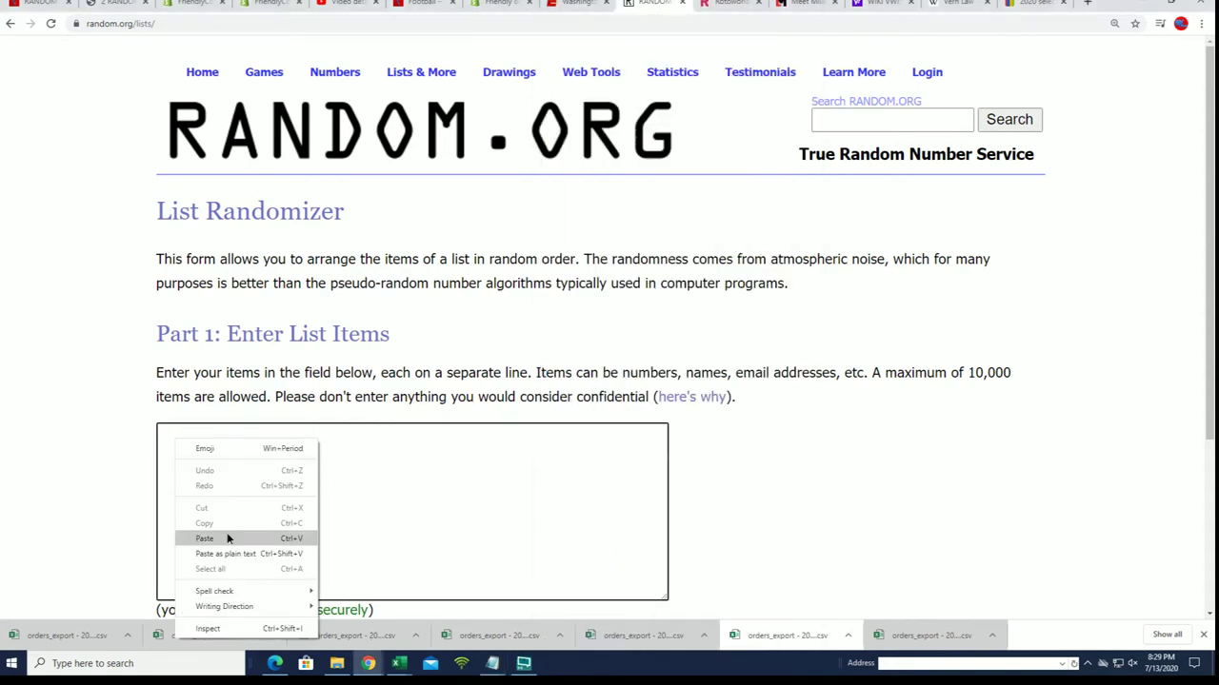
# Paste all 22 team names, randomize them, and reshuffle once
pyautogui.click(228, 539)
pyautogui.scroll(-1, 736, 511)
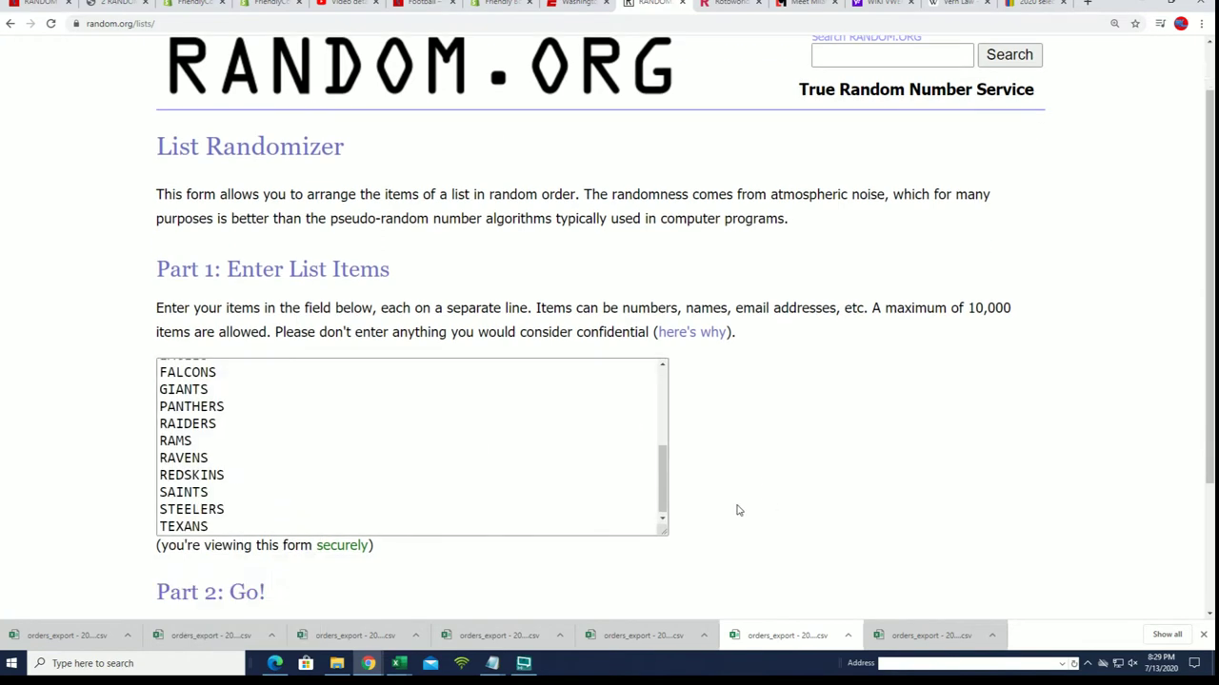
pyautogui.scroll(-2, 736, 510)
pyautogui.click(185, 481)
pyautogui.scroll(-2, 174, 497)
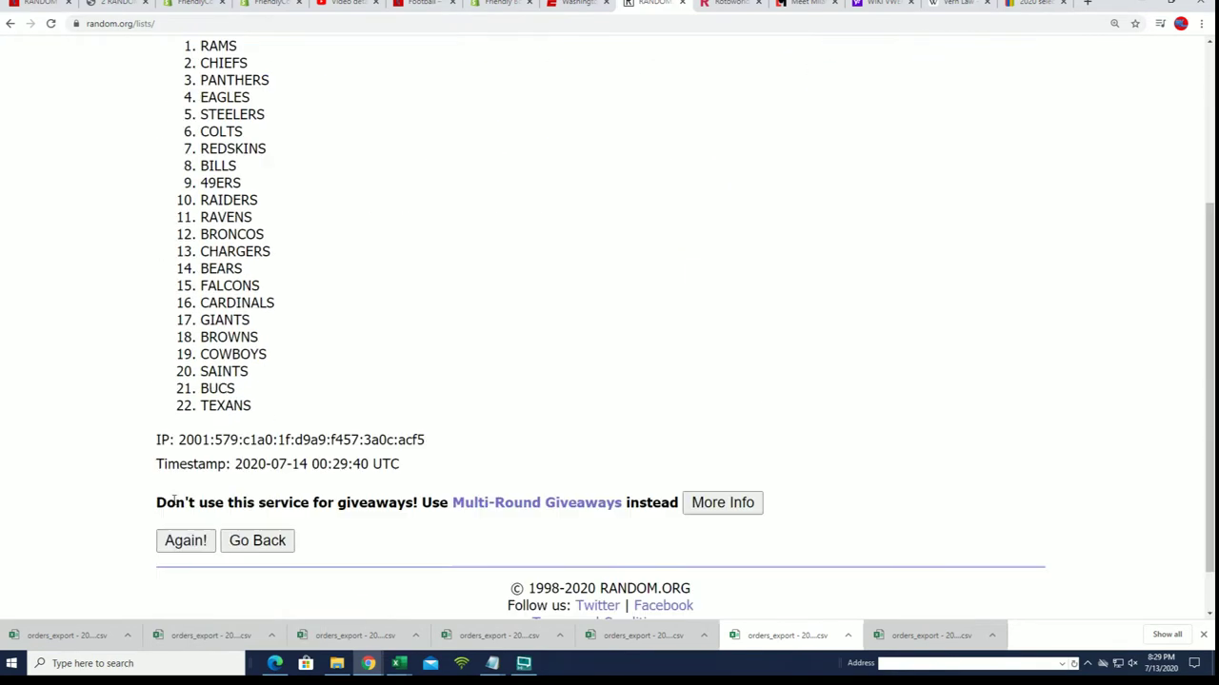
pyautogui.scroll(-1, 174, 498)
pyautogui.click(185, 483)
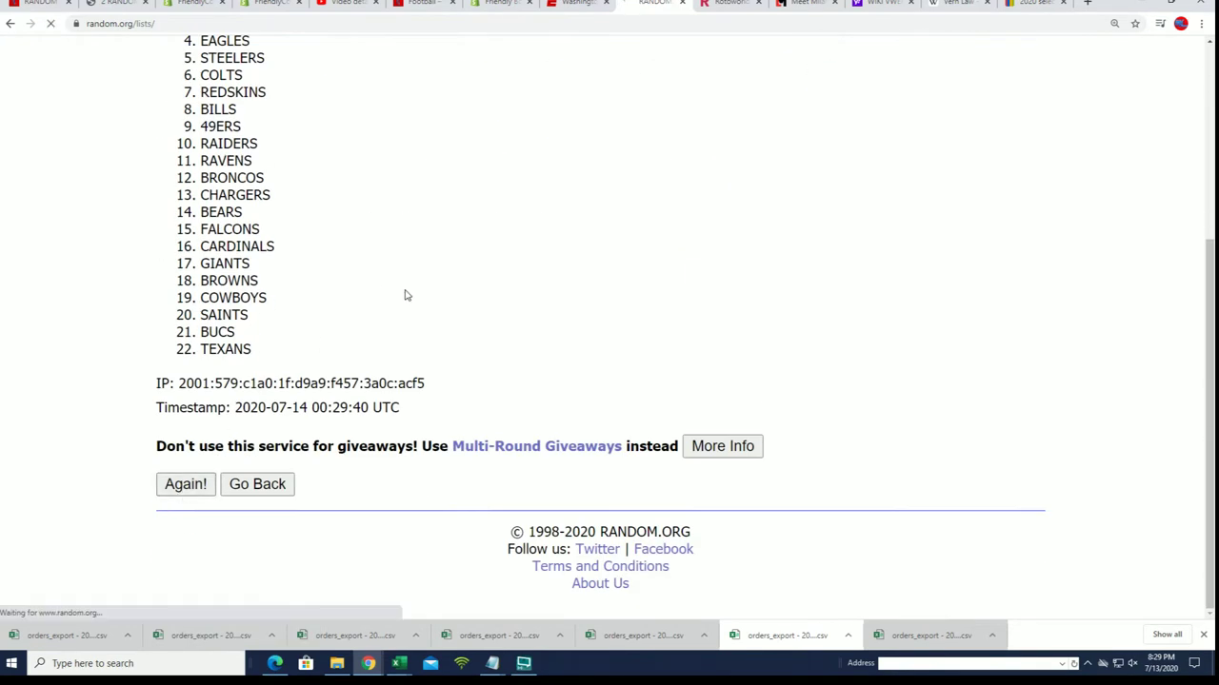
# Reshuffle the teams five more times, ending with REDSKINS, BRONCOS, COLTS on top
pyautogui.click(178, 486)
pyautogui.scroll(-2, 181, 486)
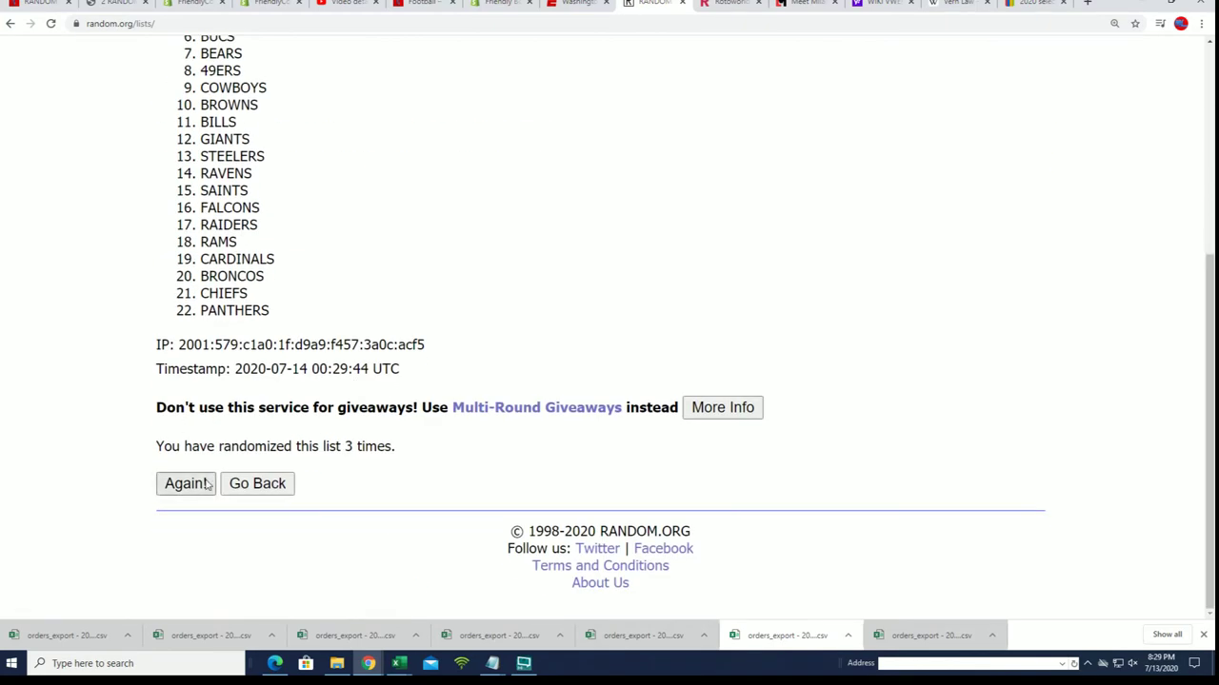
pyautogui.click(183, 486)
pyautogui.scroll(-1, 370, 449)
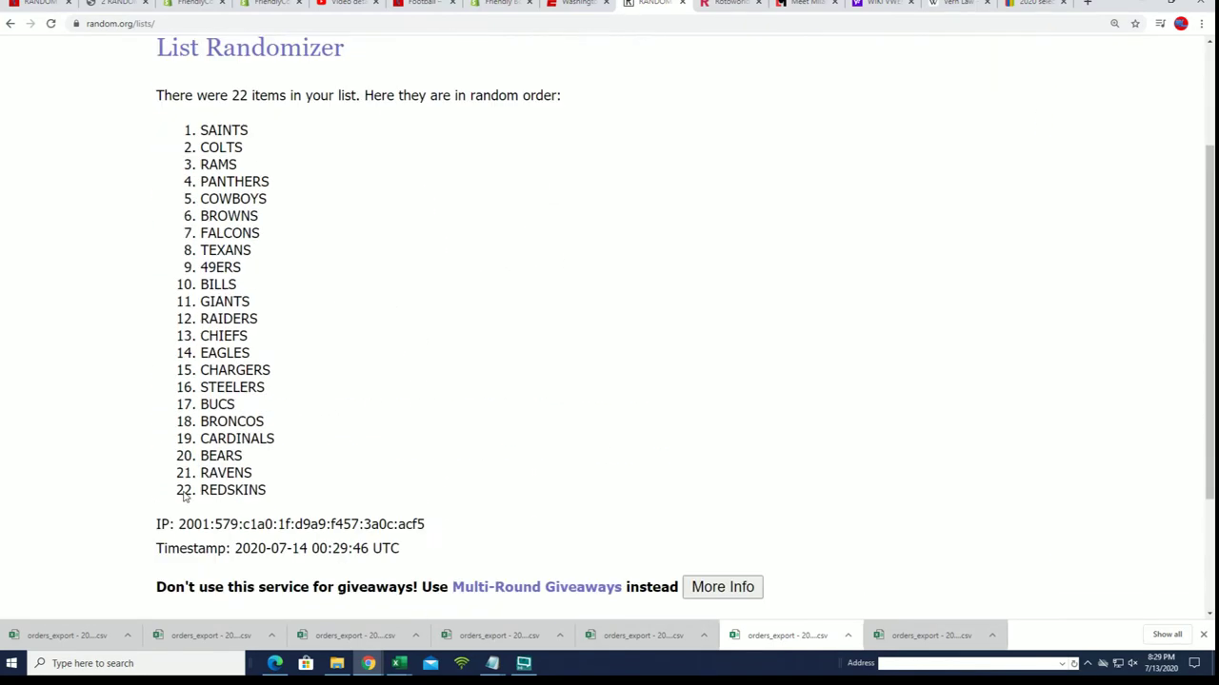
pyautogui.scroll(-2, 248, 466)
pyautogui.click(184, 483)
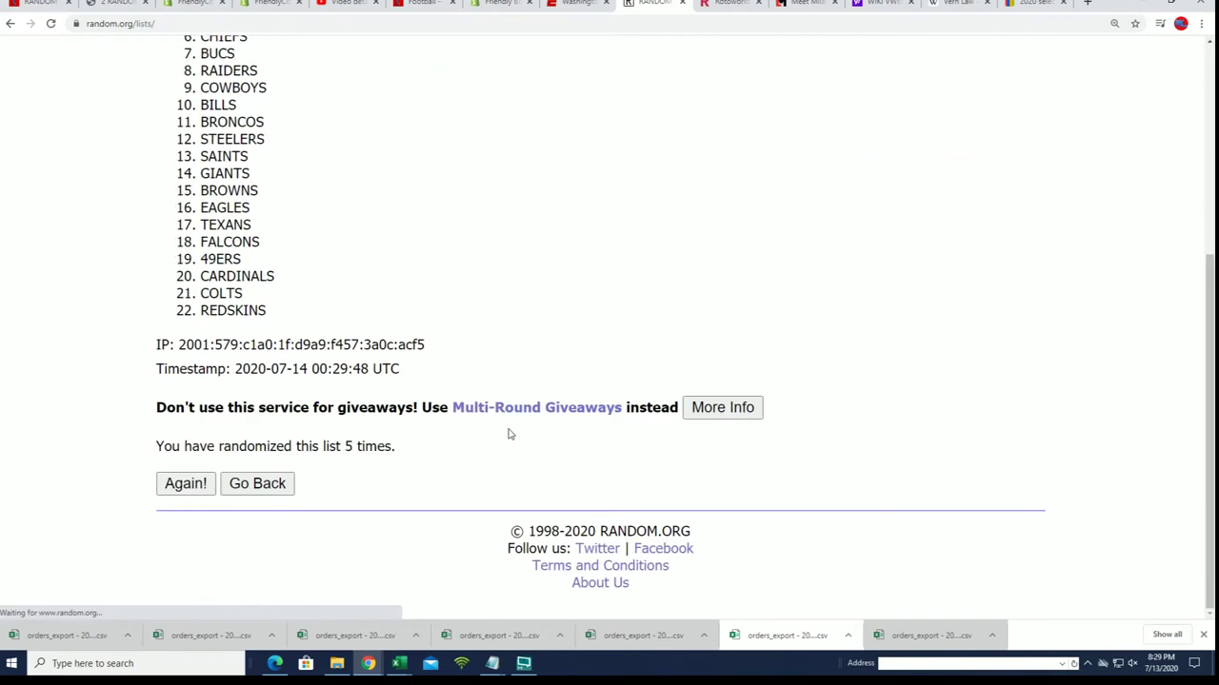
pyautogui.click(186, 483)
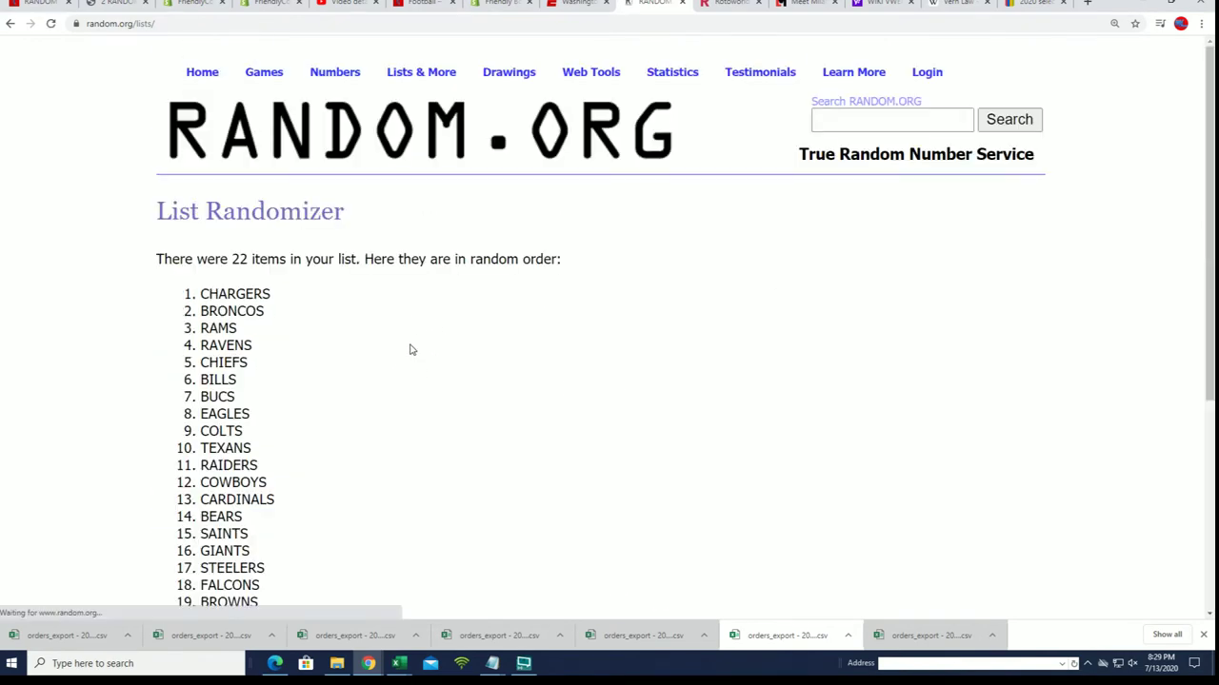
pyautogui.scroll(-3, 347, 483)
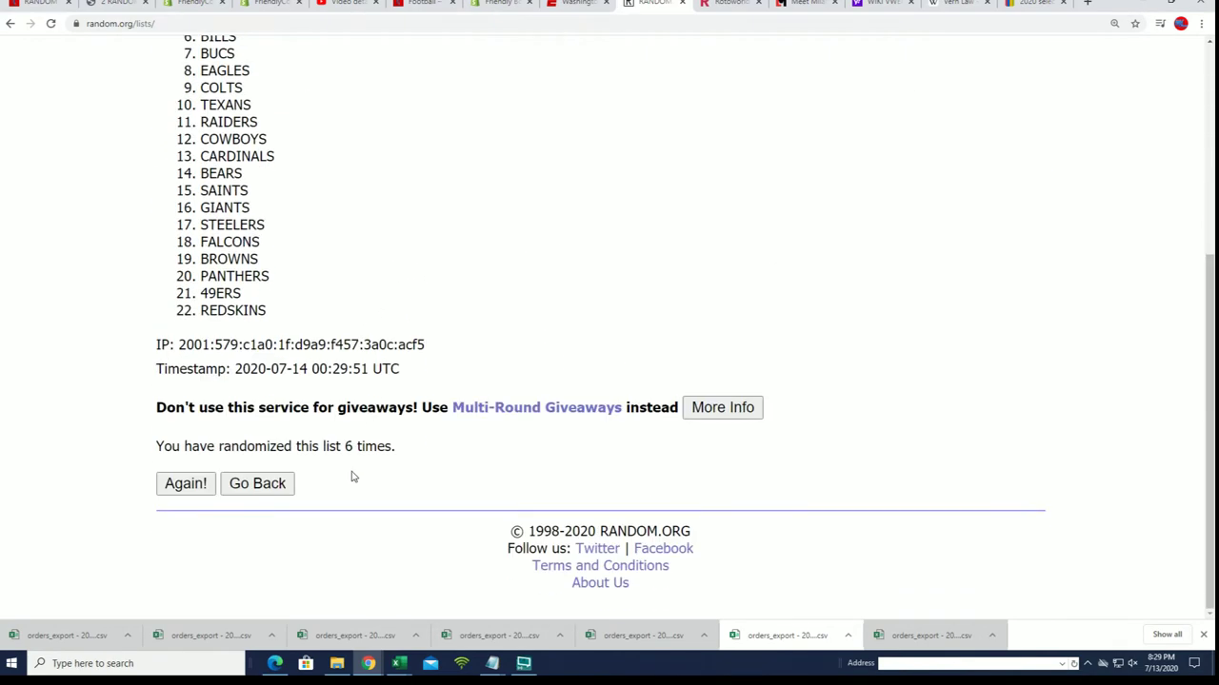
pyautogui.click(186, 483)
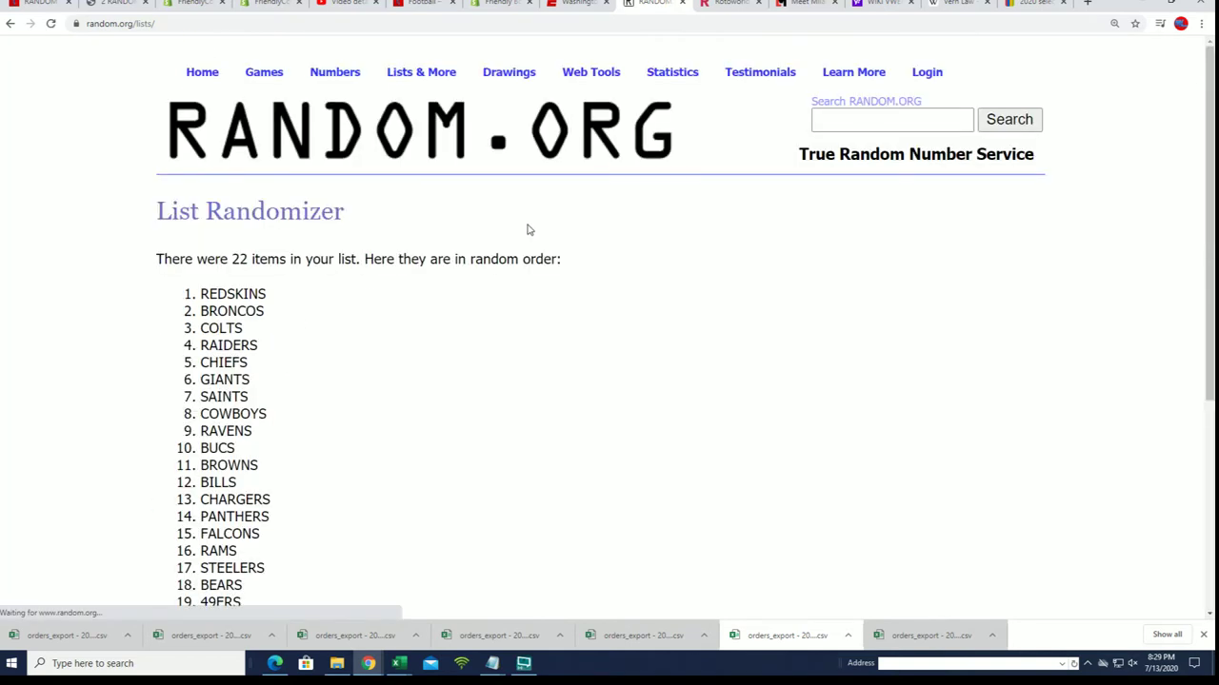
pyautogui.scroll(-2, 508, 233)
pyautogui.scroll(-1, 509, 233)
# Copy the randomized team list from REDSKINS down
pyautogui.moveTo(200, 101); pyautogui.dragTo(259, 467)
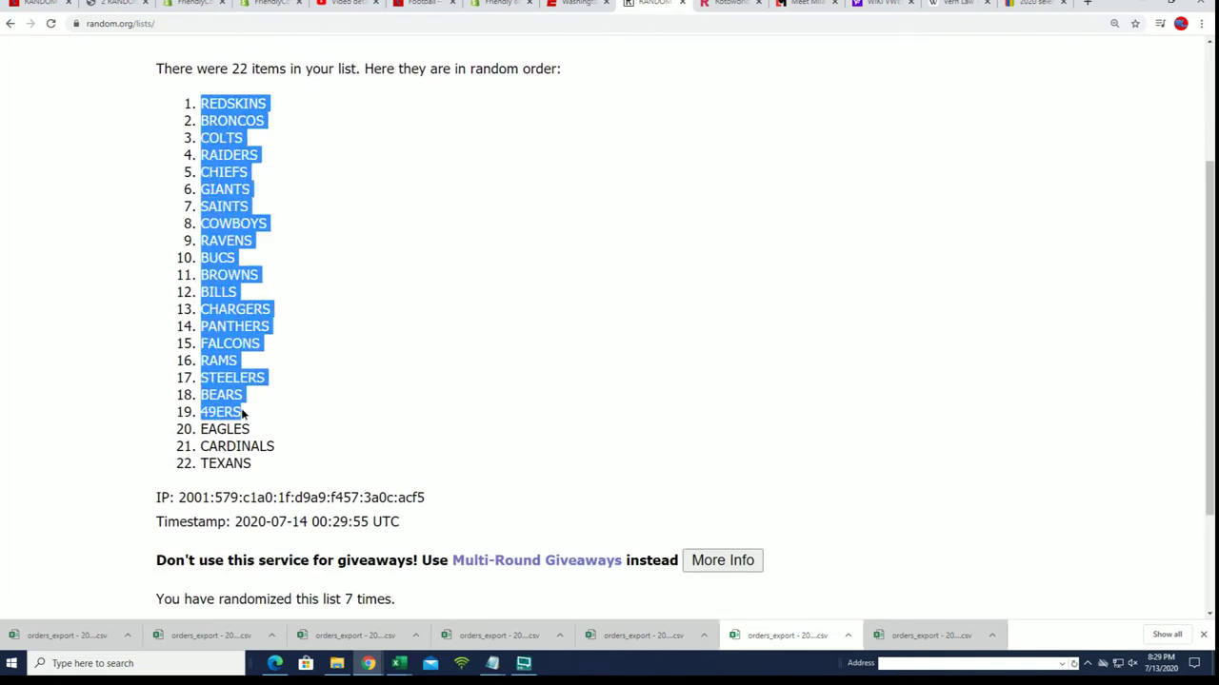
pyautogui.rightClick(233, 184)
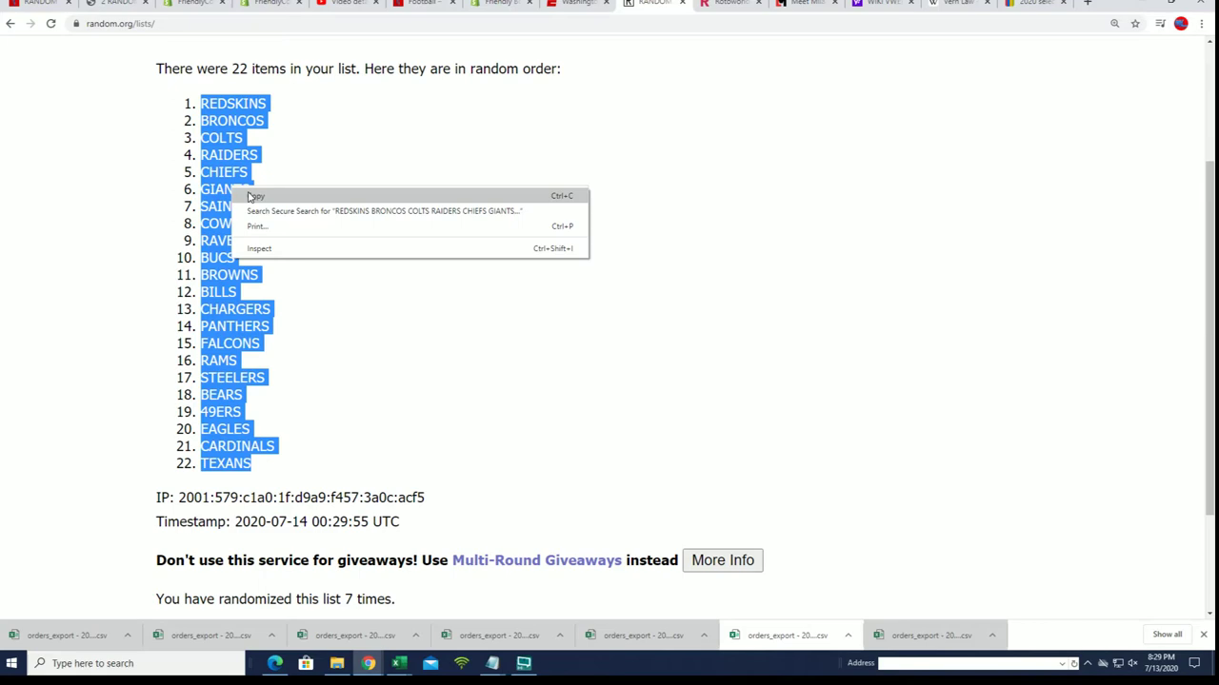
pyautogui.click(253, 197)
# Paste the teams into B2 as plain Text and maximize the Excel window
pyautogui.hotkey('alt', 'Tab')
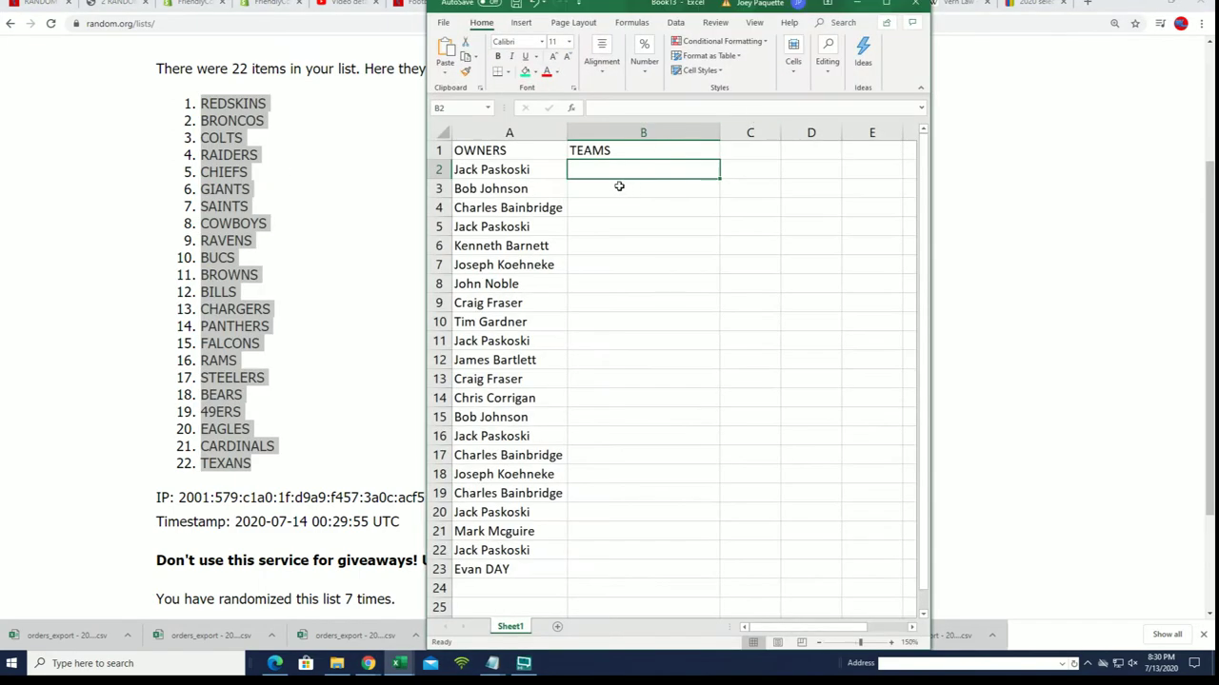
pyautogui.rightClick(589, 169)
pyautogui.click(635, 242)
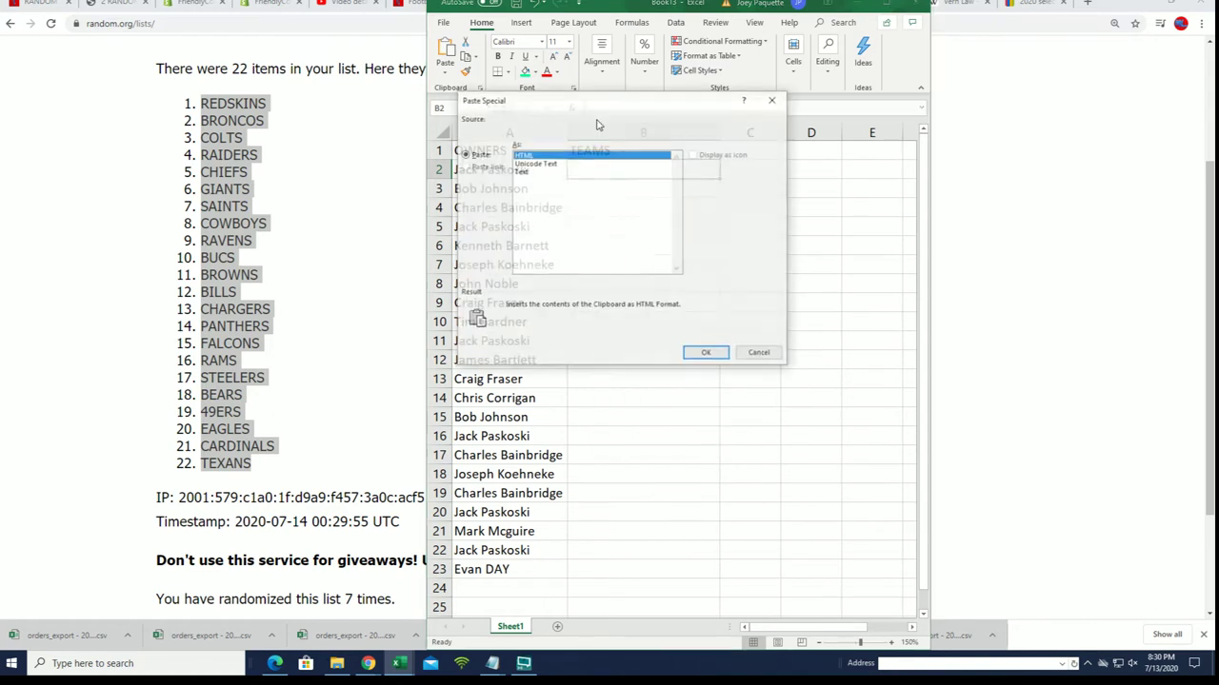
pyautogui.click(552, 171)
pyautogui.click(706, 353)
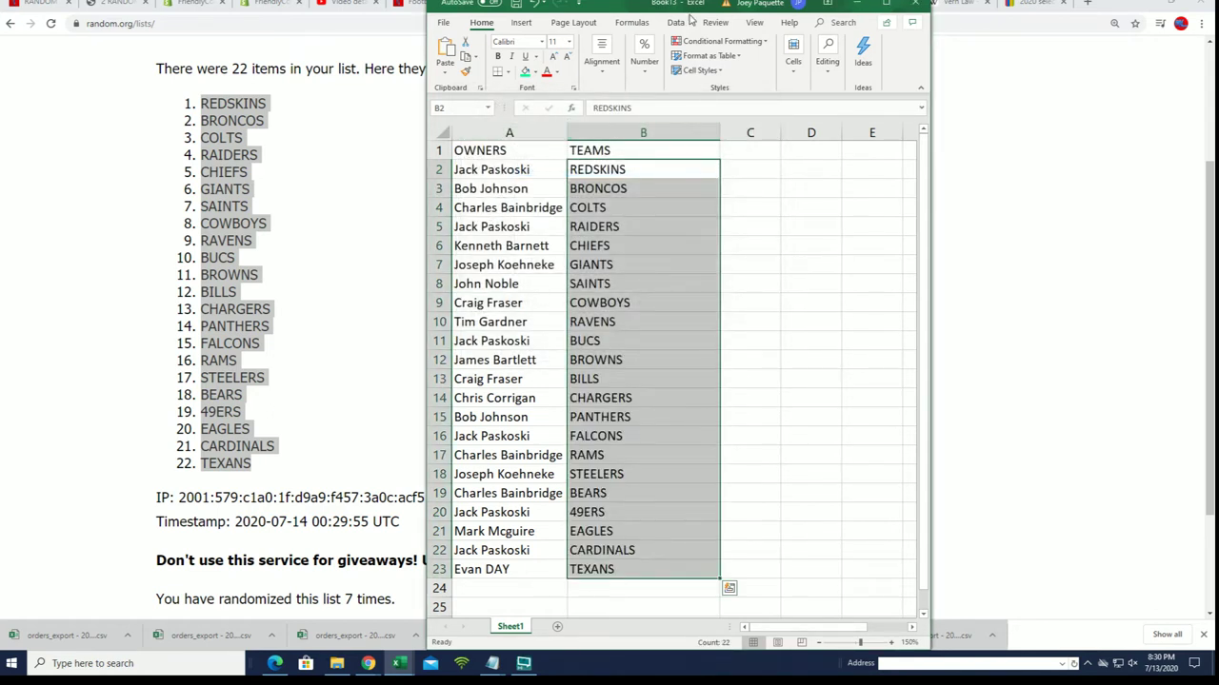
pyautogui.click(885, 4)
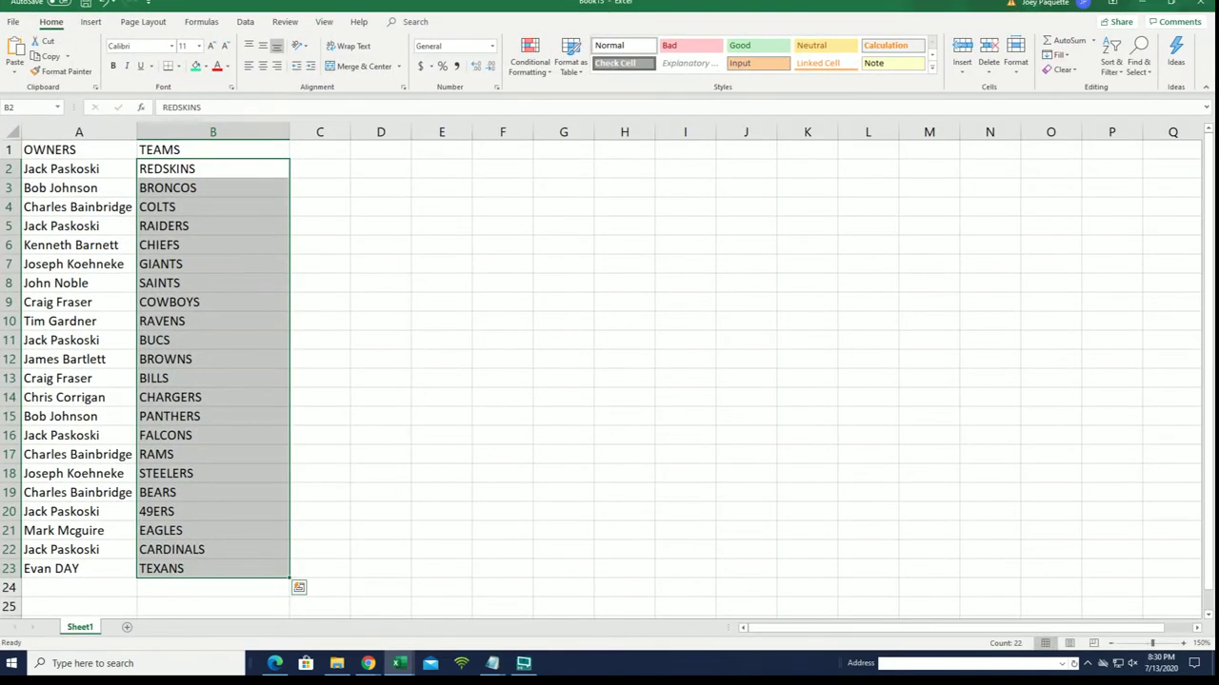